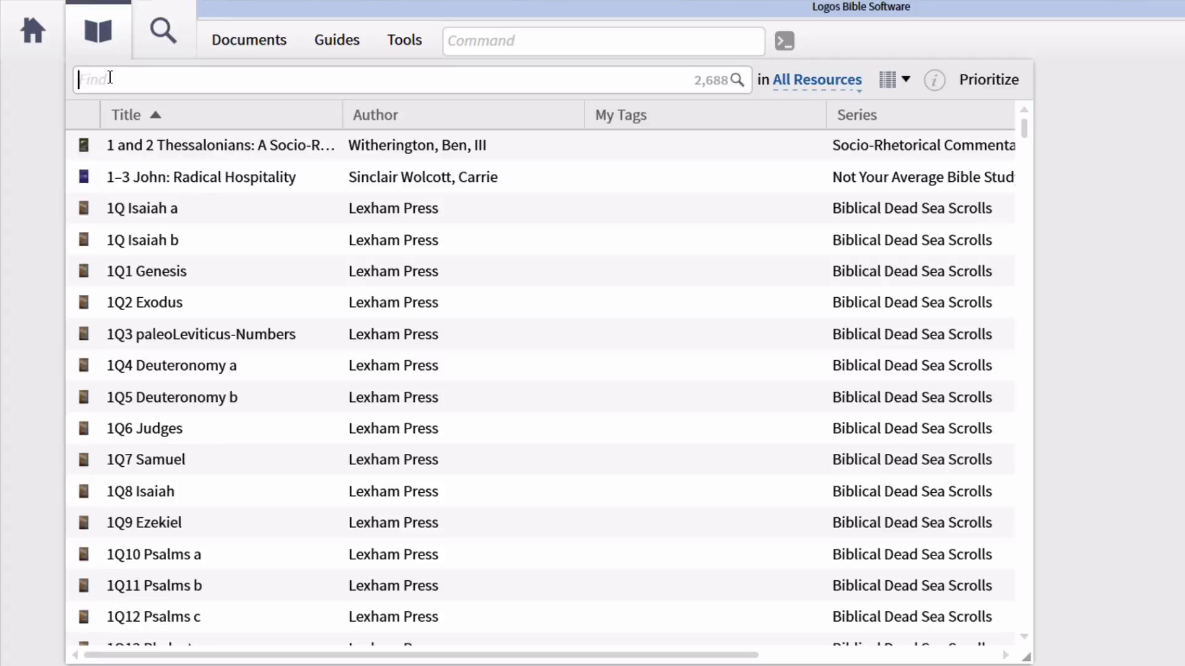
- Filter the library with 'type:bible lang:hebrew -series:dead' and open the Lexham Hebrew Bible at Genesis 15
type("type:bib")
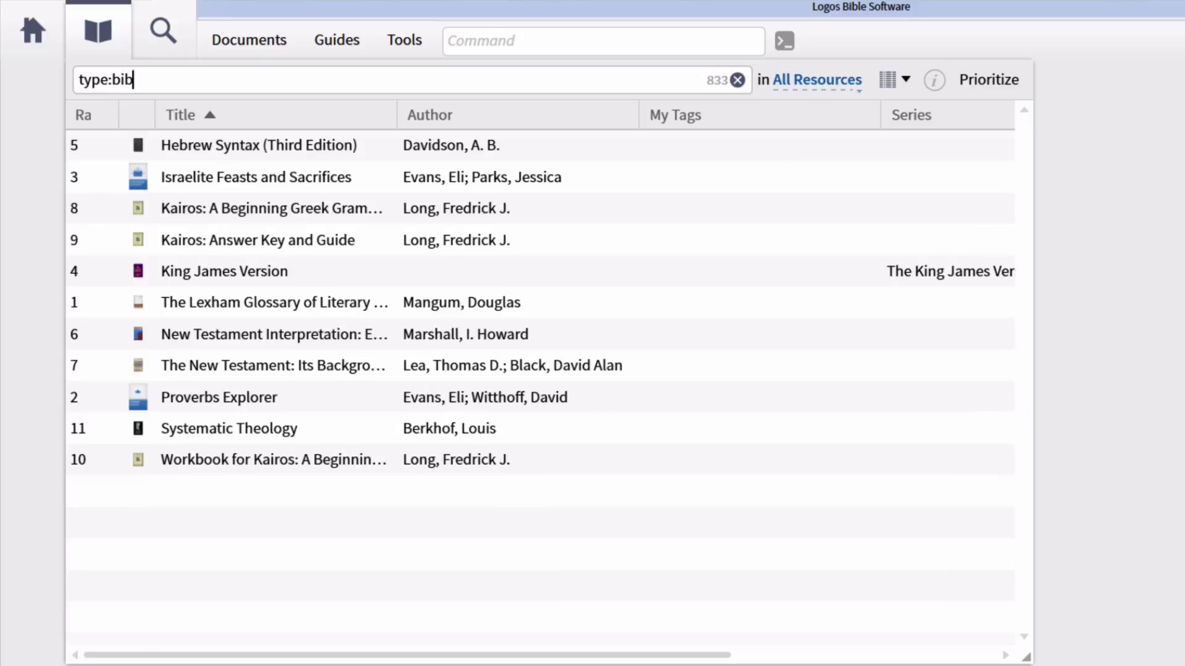
type("le lang")
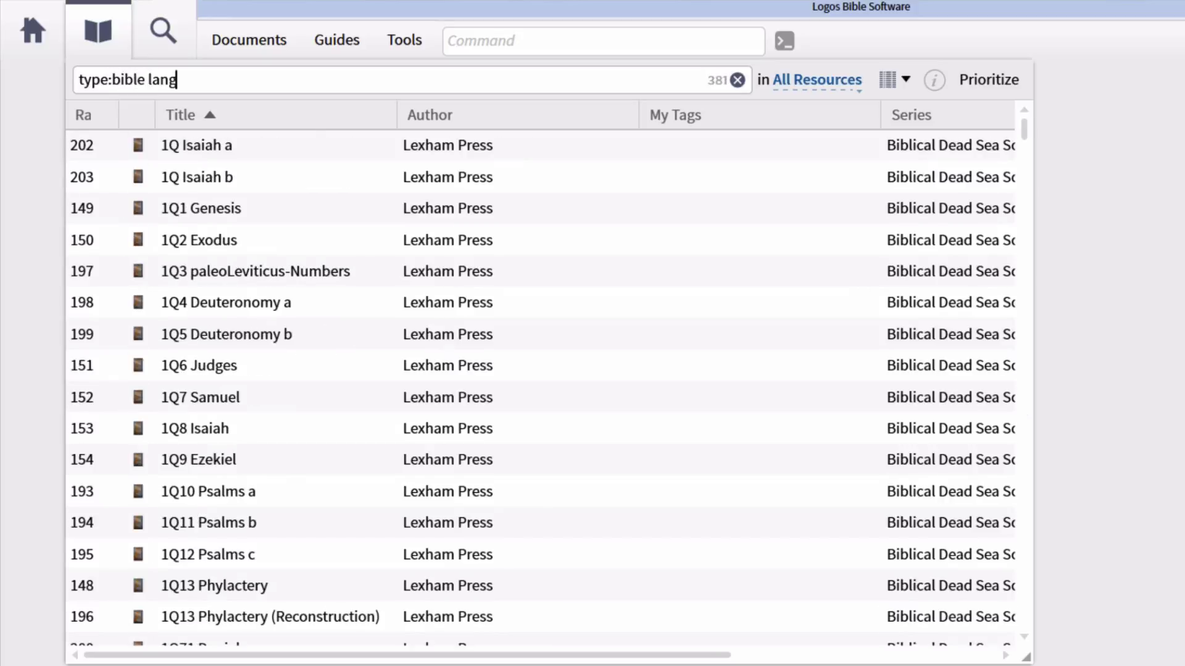
type(":hebrew")
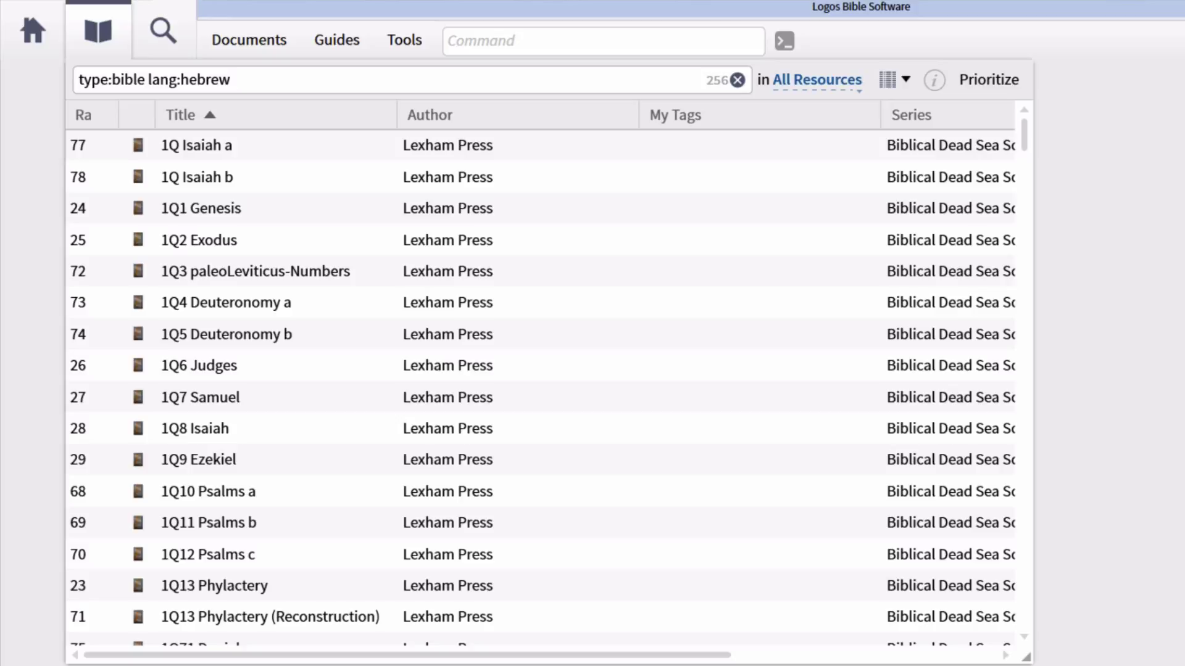
type(" -series")
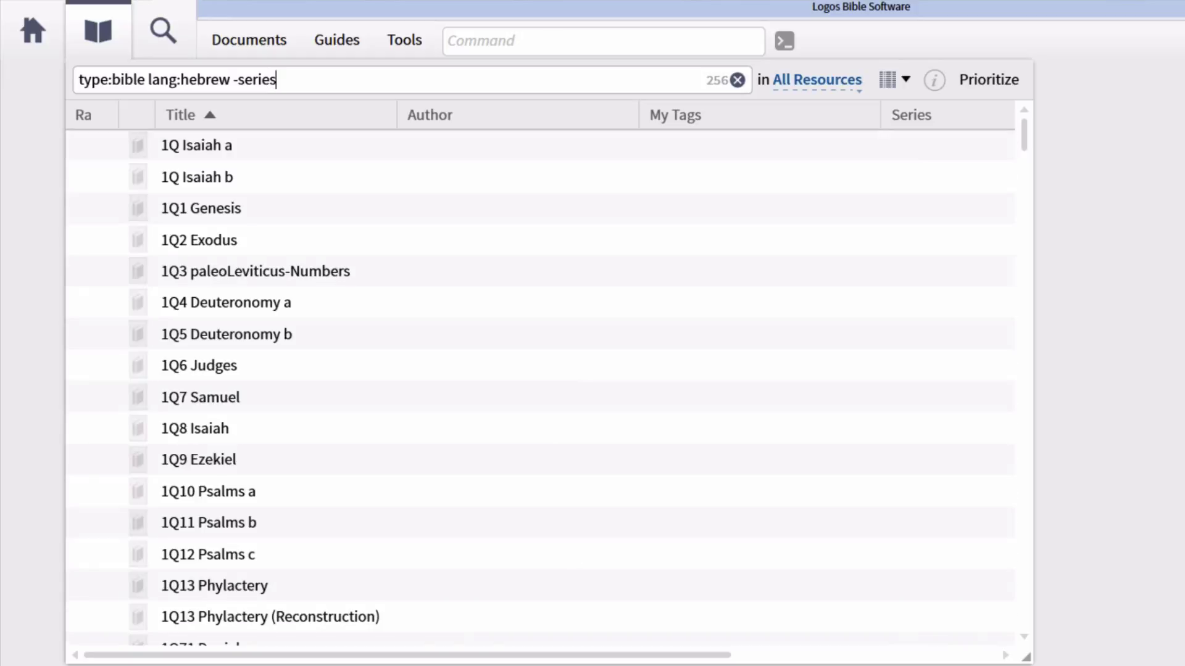
type(":dead")
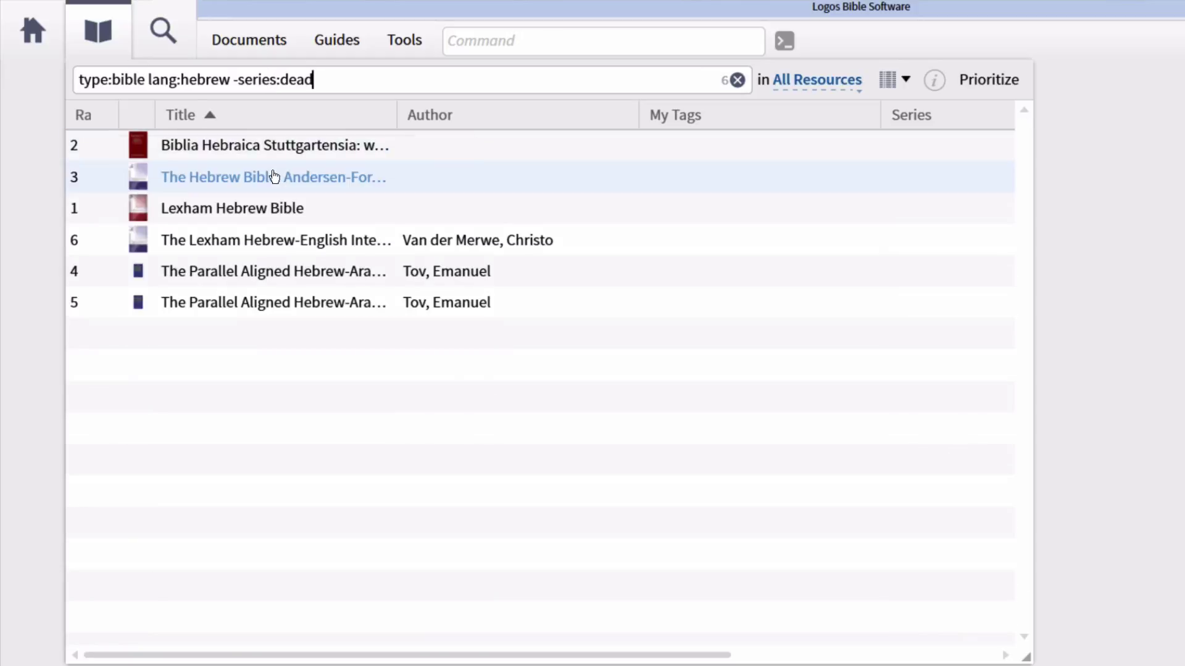
mouse_move(458, 202)
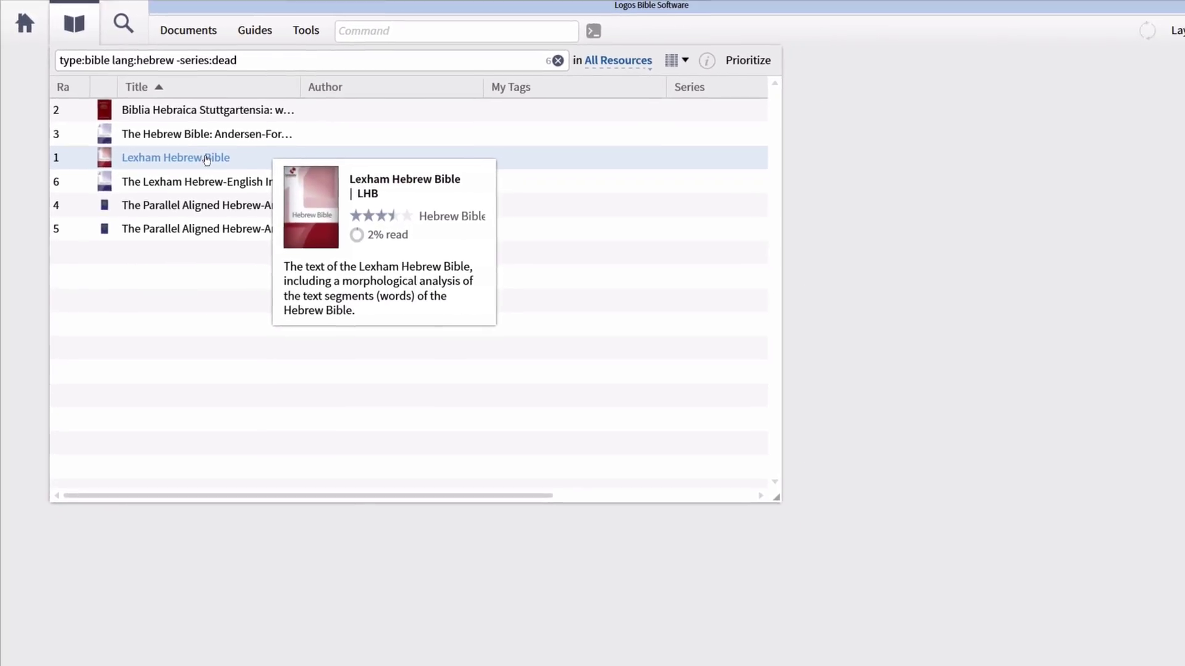
left_click(206, 159)
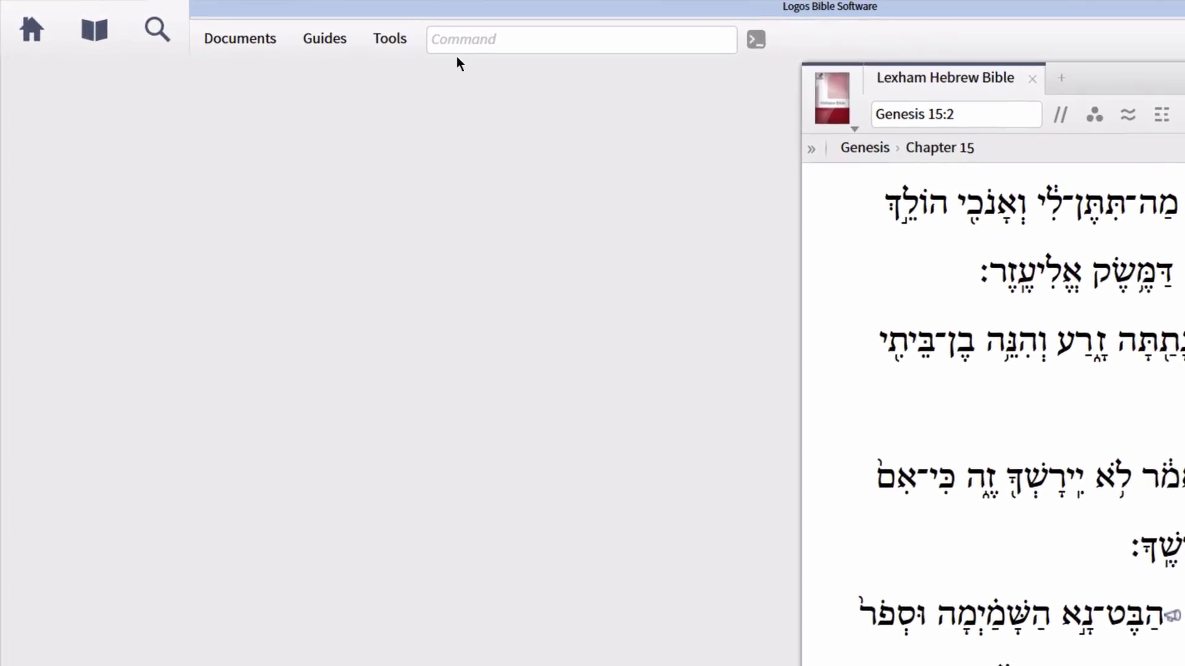
- Open the English Standard Version with the esv command, placing it at Genesis 15:2 beside the Hebrew text
left_click(411, 39)
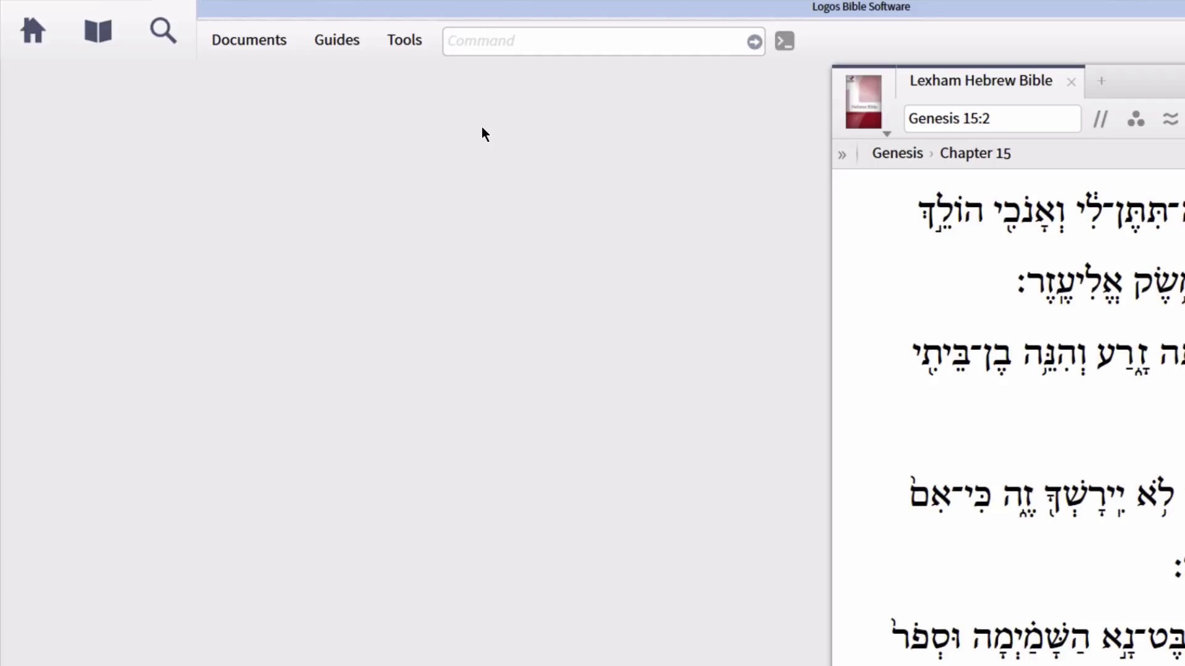
type("esv")
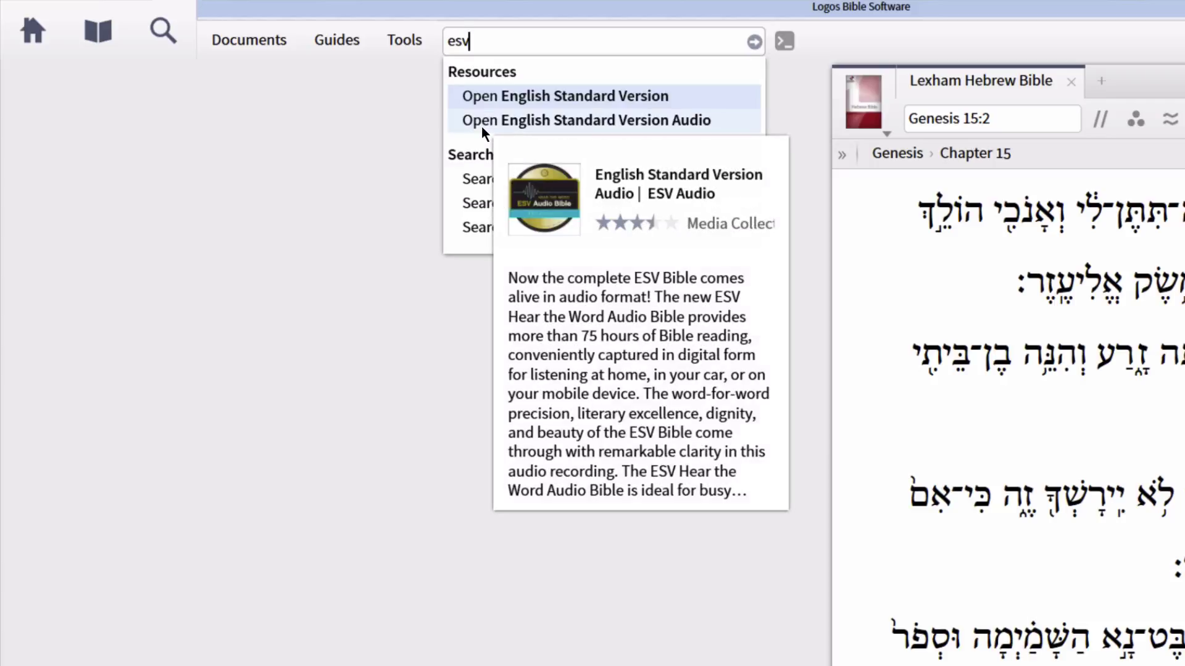
mouse_move(562, 98)
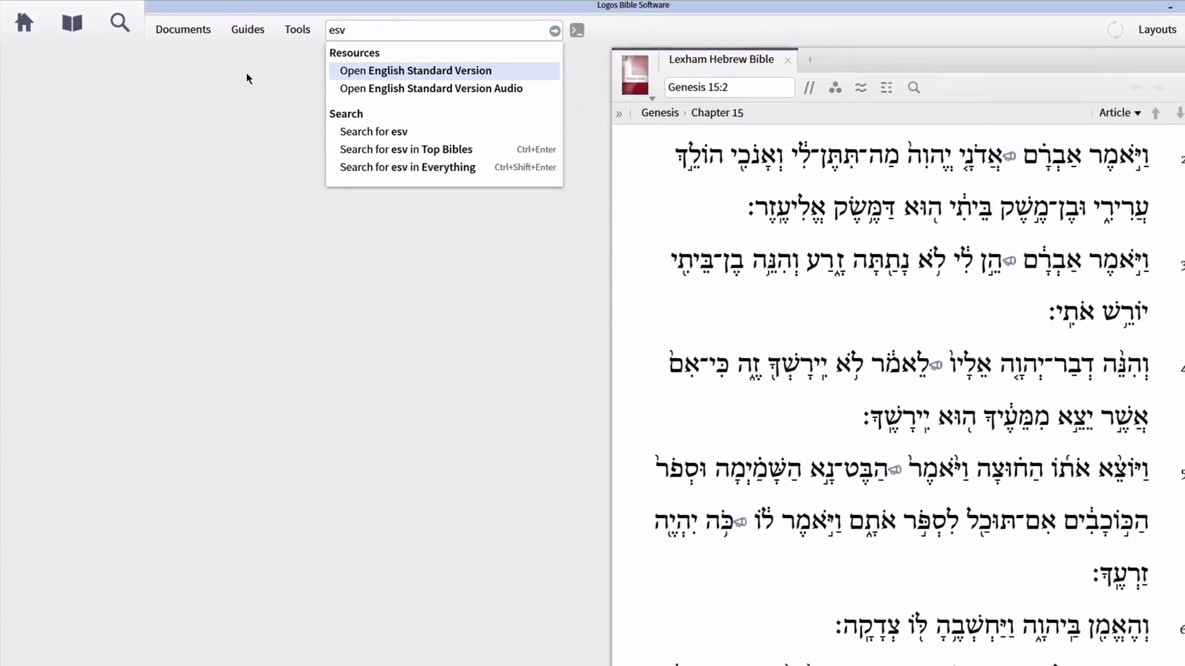
key("Return")
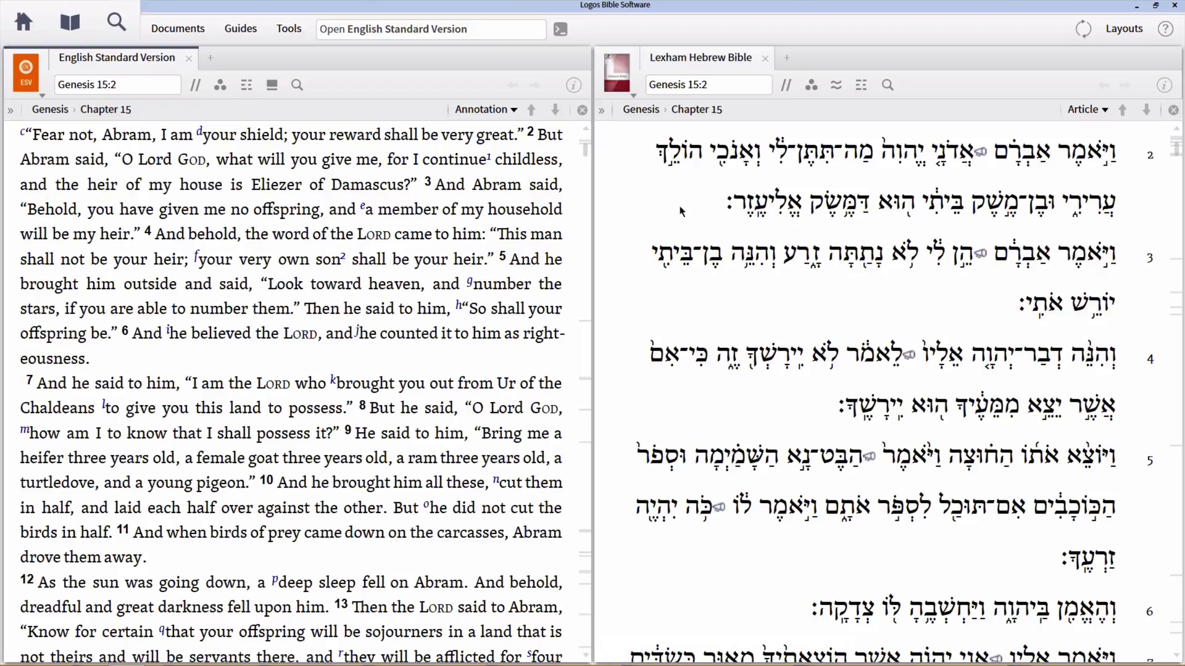
- Open the Nestle-Aland Greek New Testament, 28th Edition with the na28 command
left_click(475, 30)
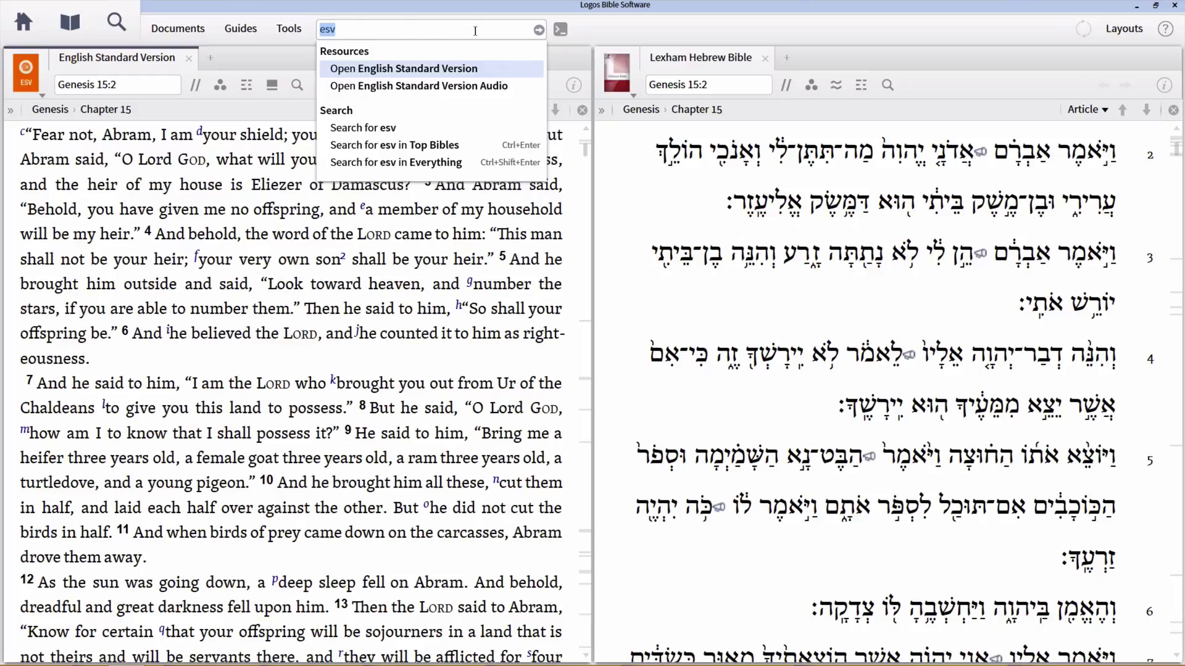
type("na28")
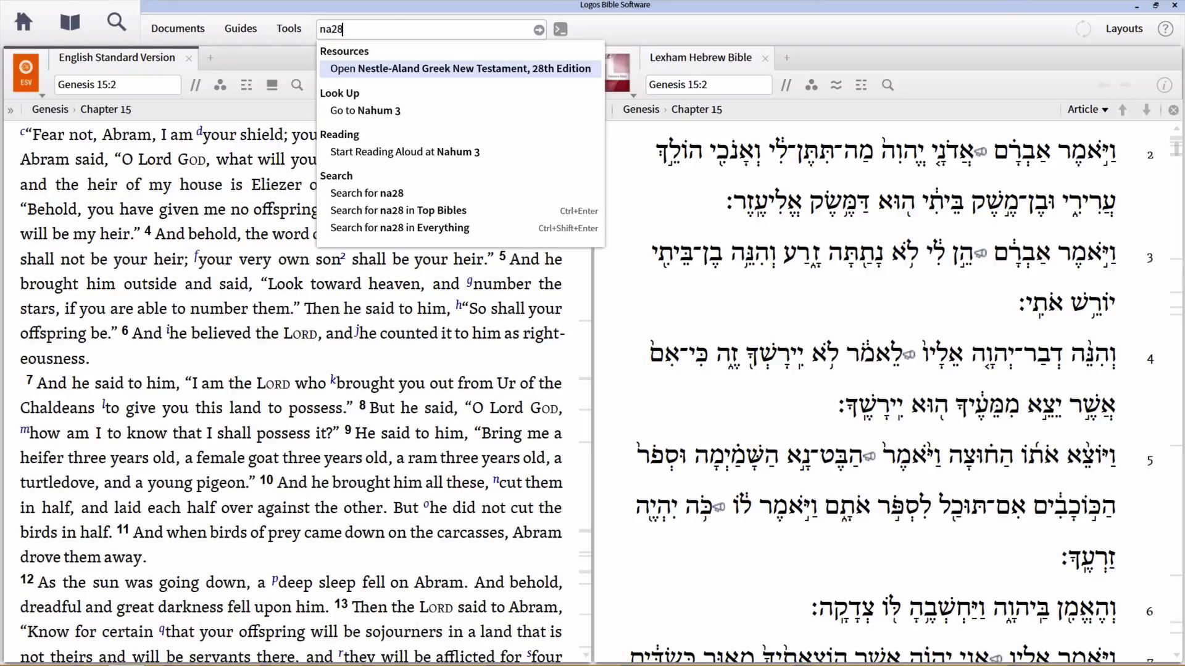
key("Return")
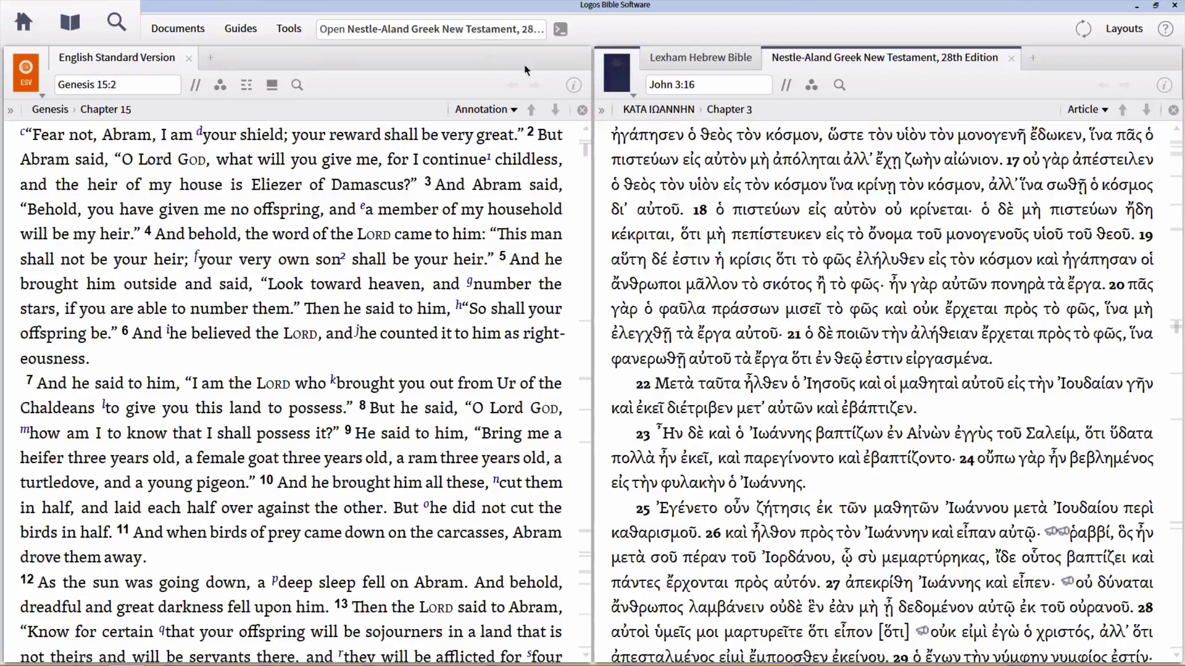
- Compare the Lexham Hebrew and Greek texts by switching tabs, ending on the Greek New Testament
left_click(676, 62)
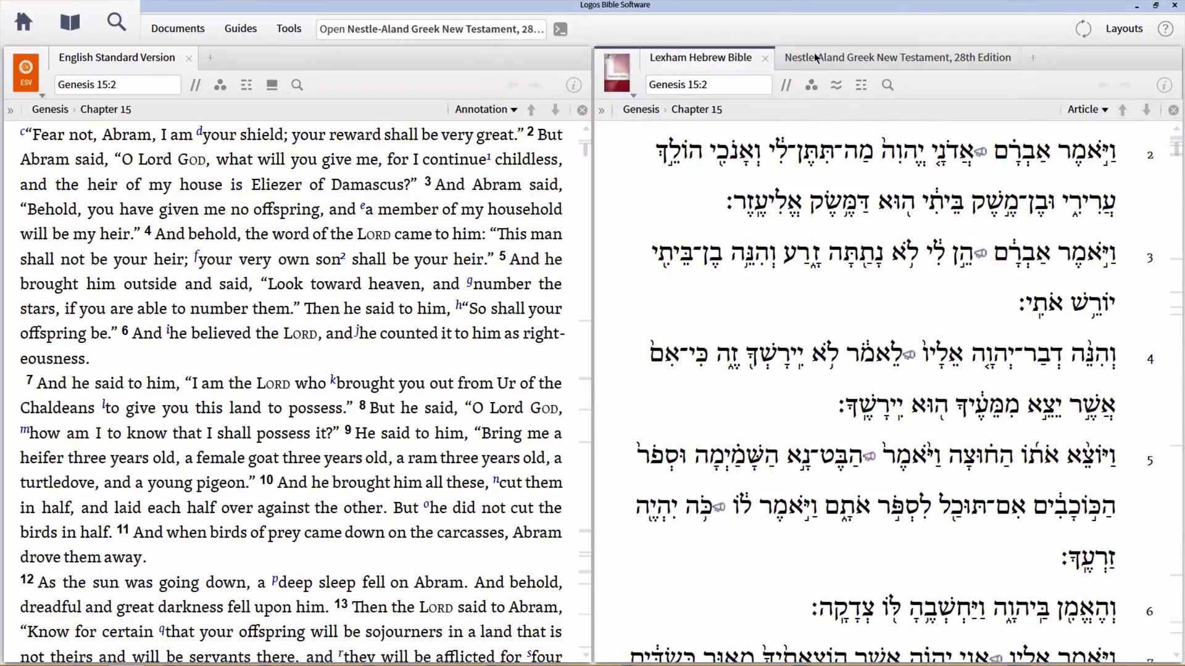
left_click(820, 58)
left_click(710, 59)
left_click(805, 59)
left_click(711, 60)
left_click(801, 59)
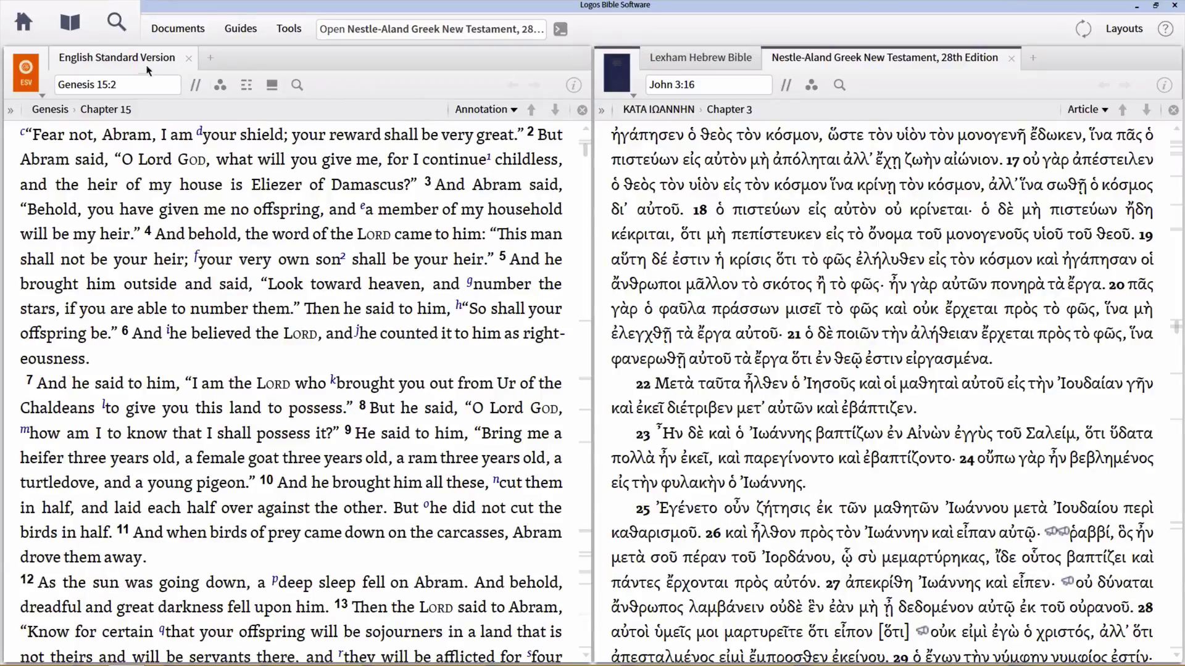
- Drag the ESV, Lexham Hebrew Bible and Nestle-Aland tabs onto the toolbar as shortcut icons
mouse_move(139, 61)
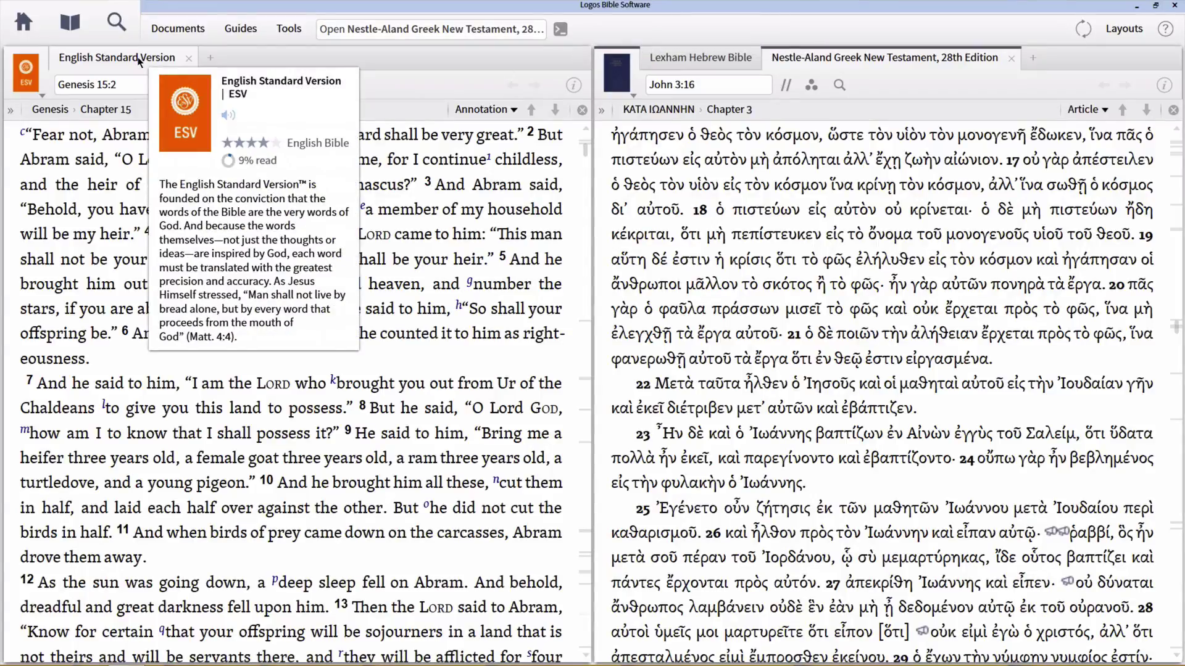
left_click_drag(139, 61, 581, 29)
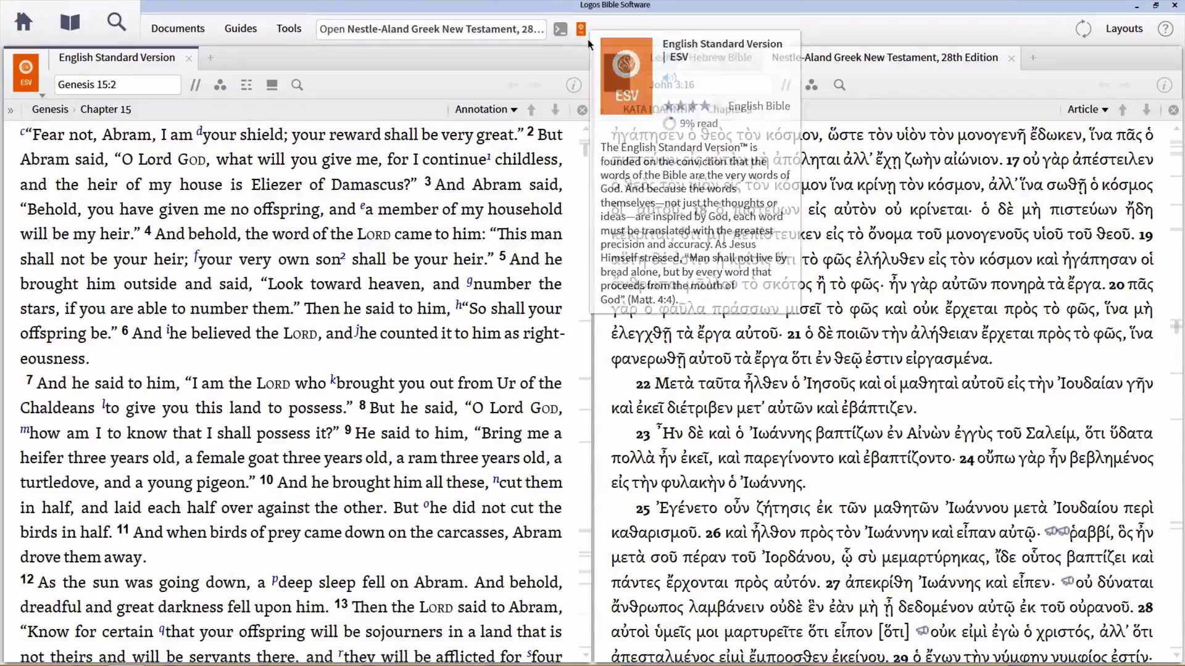
mouse_move(580, 43)
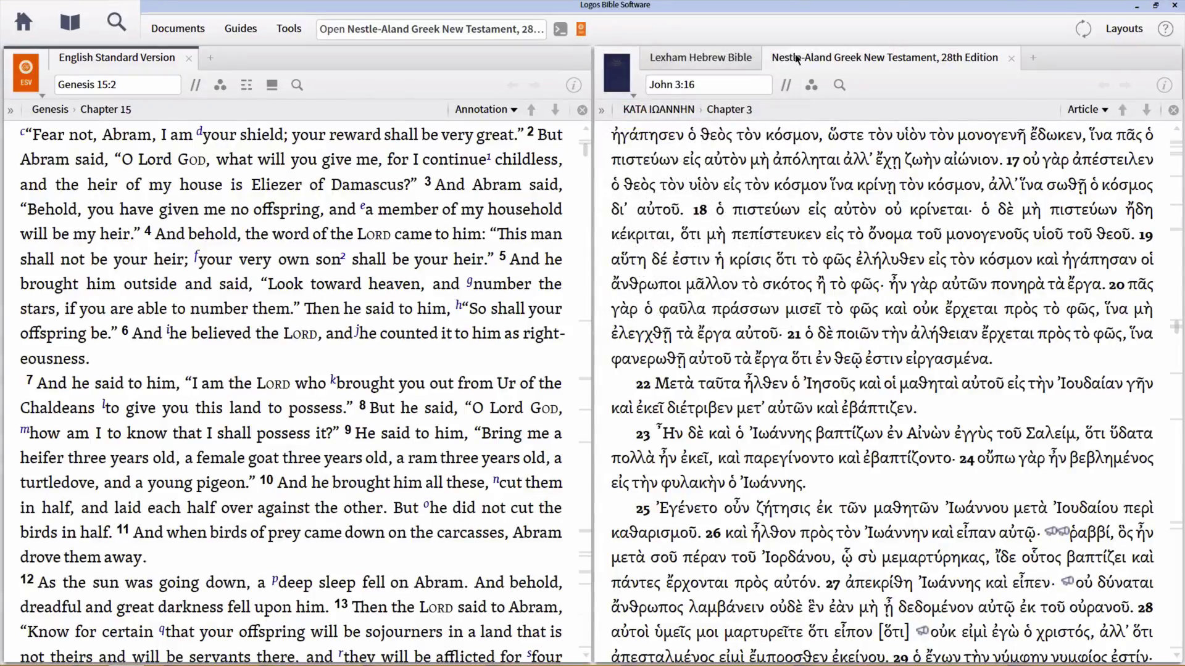
left_click(693, 59)
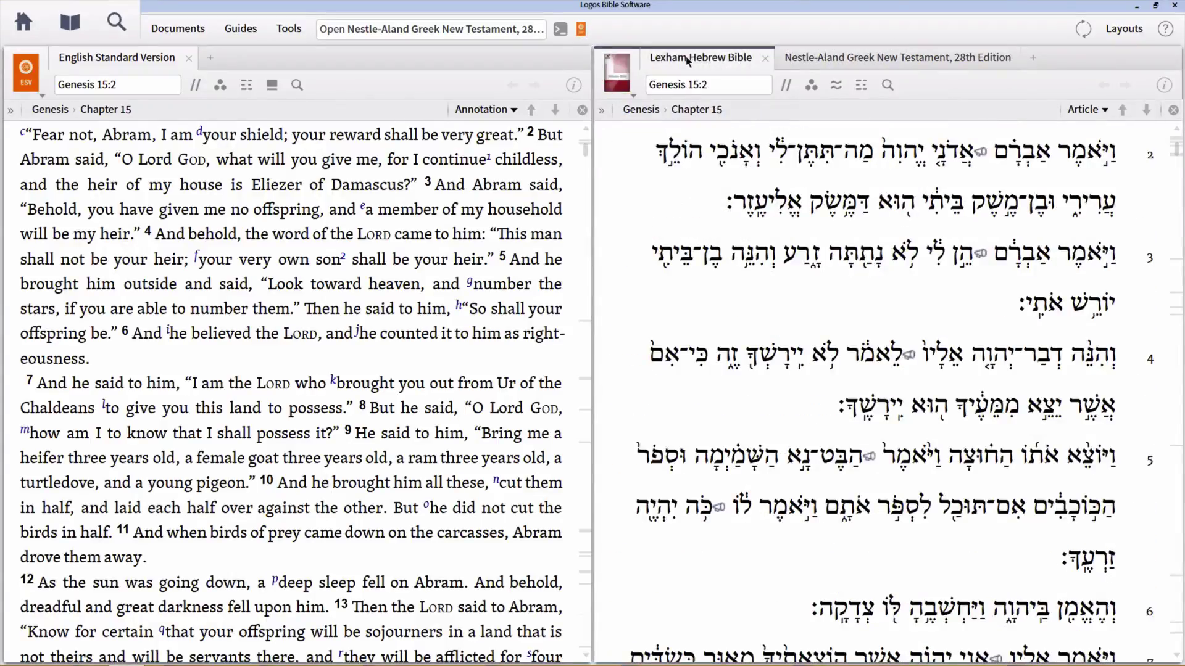
left_click_drag(687, 59, 602, 28)
left_click(843, 58)
left_click_drag(842, 58, 643, 30)
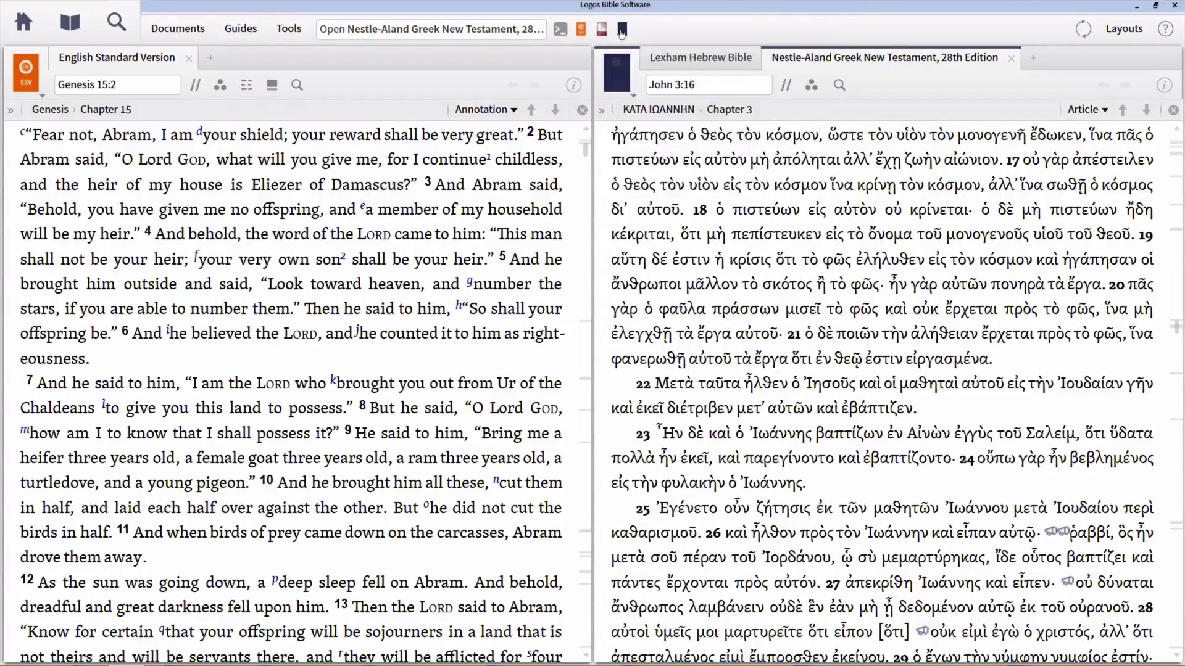
mouse_move(621, 33)
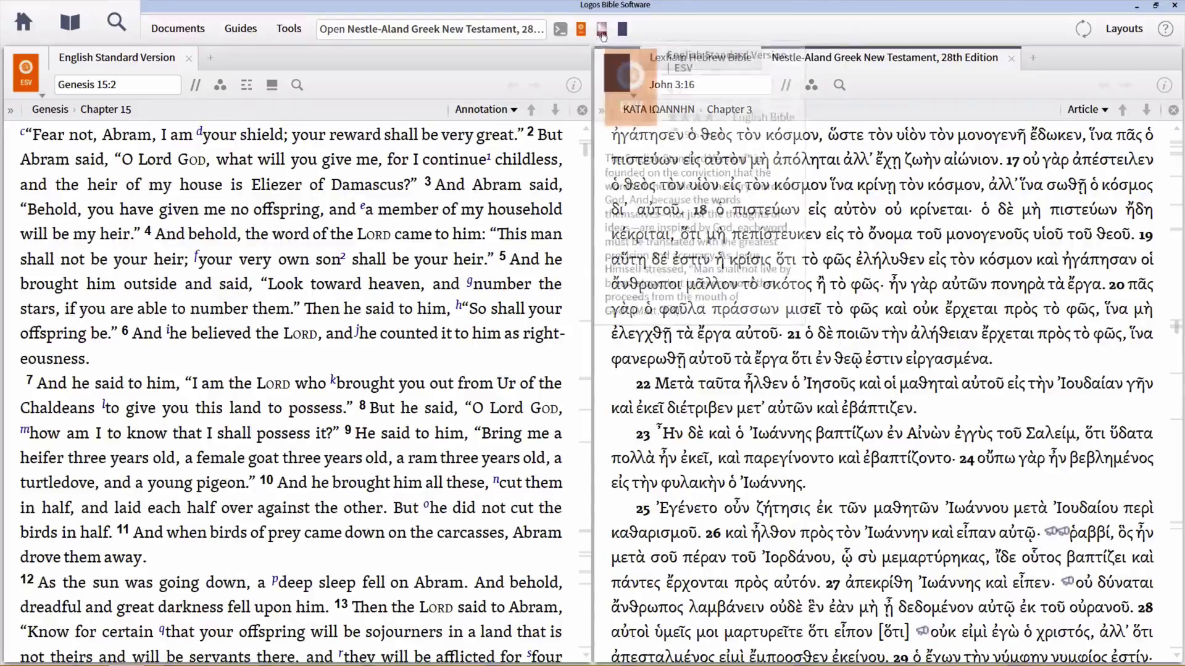
mouse_move(822, 162)
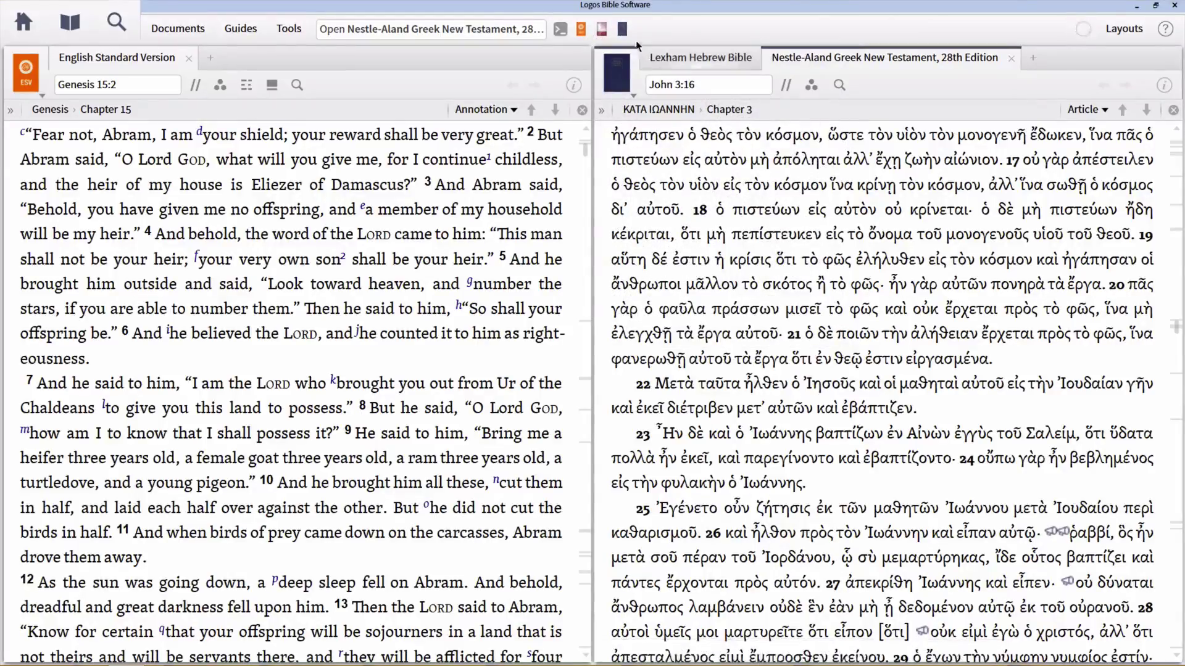
mouse_move(754, 205)
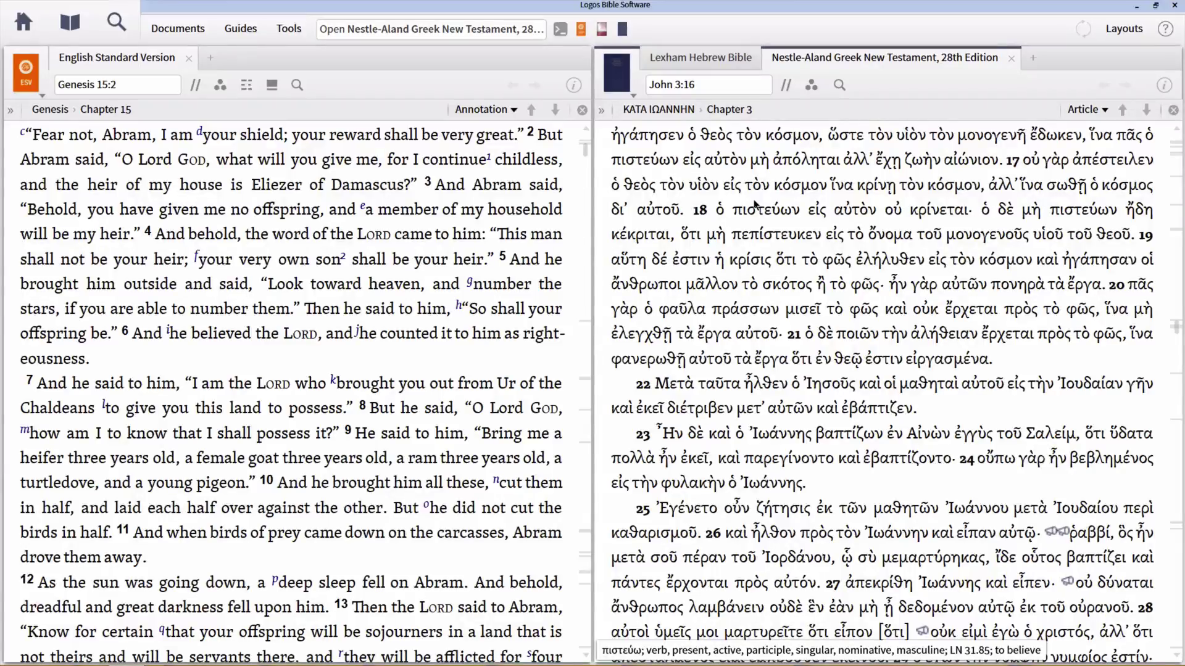
- Put the Greek New Testament and the ESV into link set A so they scroll together
scroll(754, 205, "down", 15)
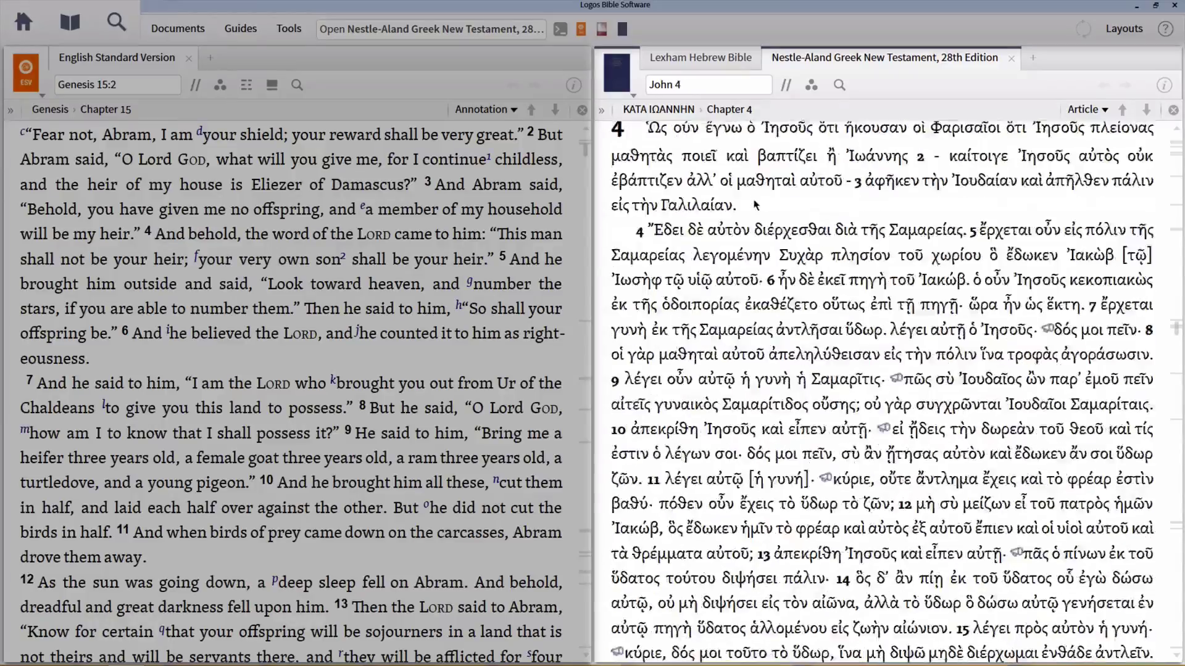
scroll(756, 204, "down", 5)
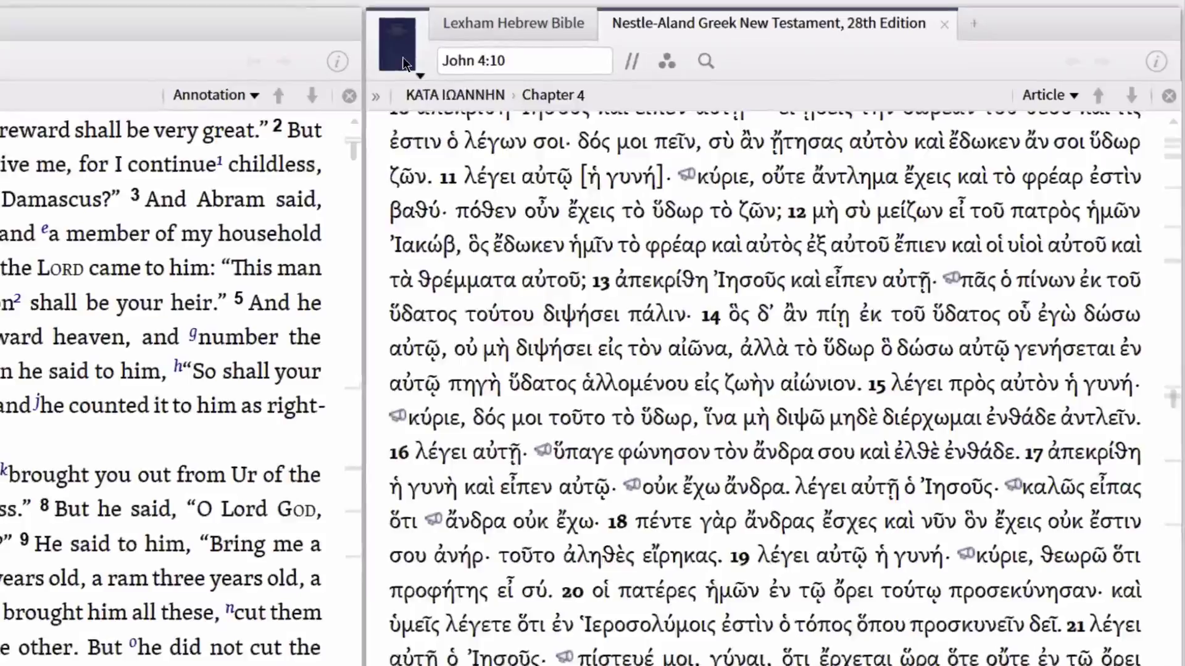
left_click(402, 57)
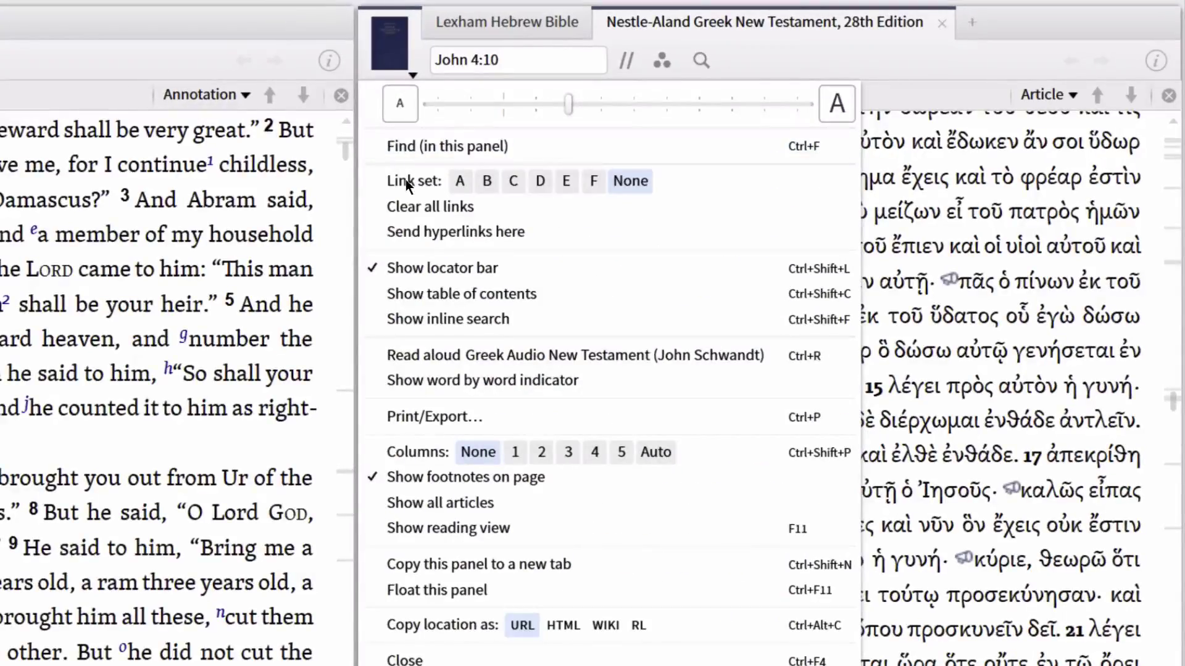
left_click(459, 180)
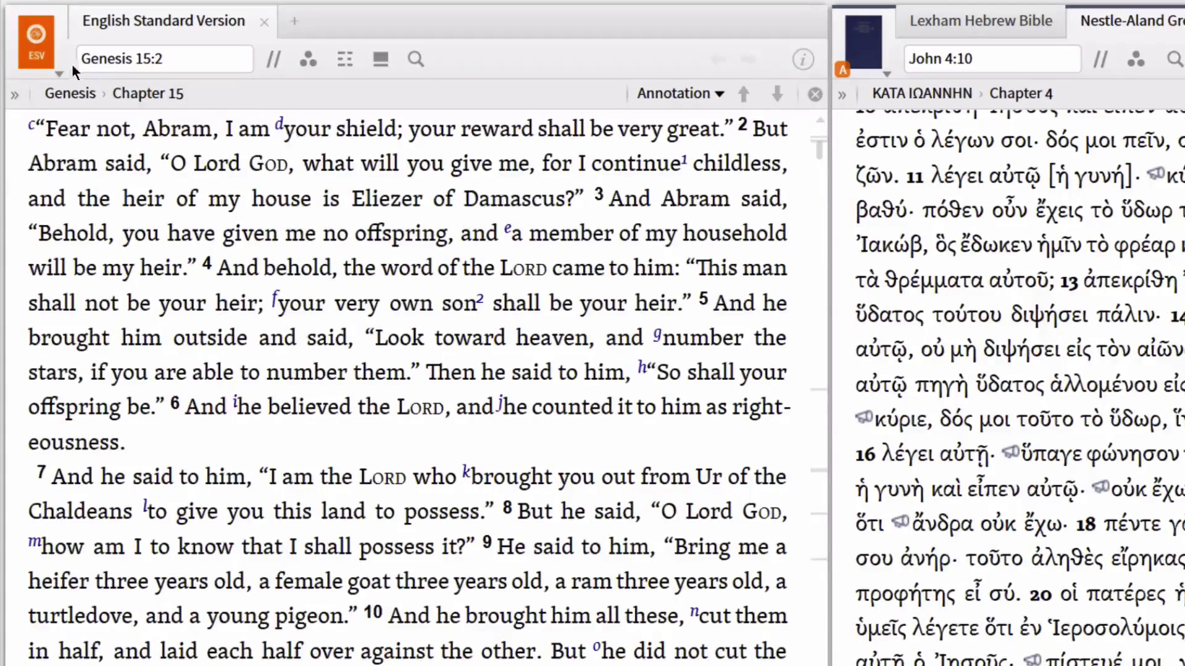
left_click(53, 61)
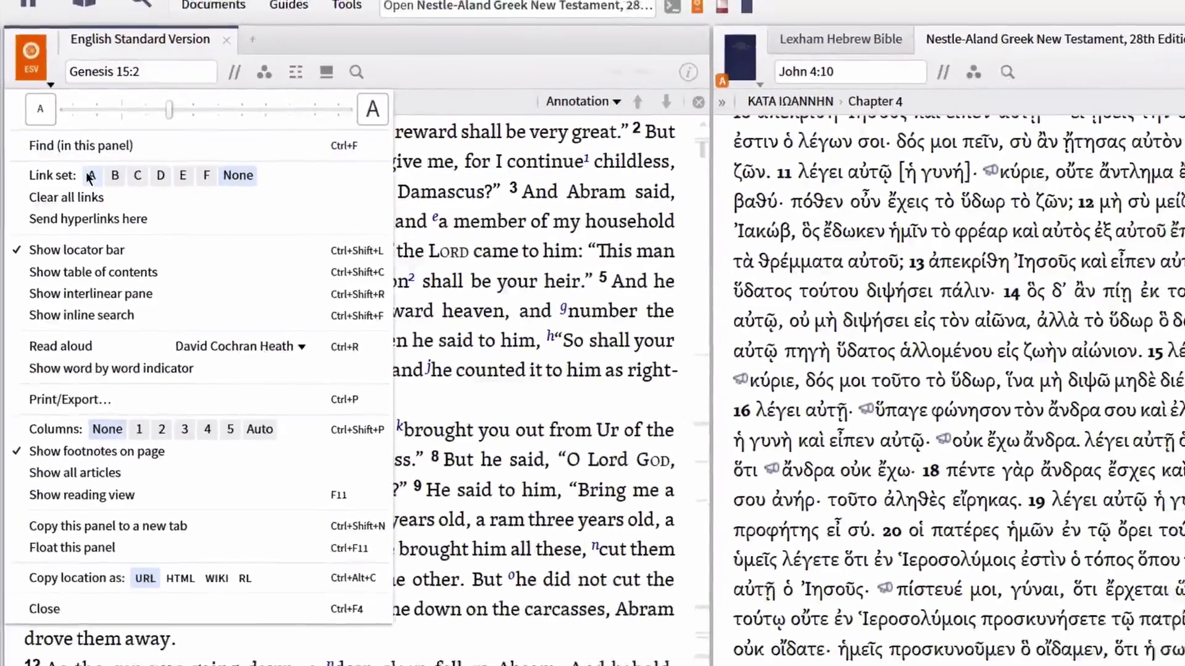
left_click(105, 179)
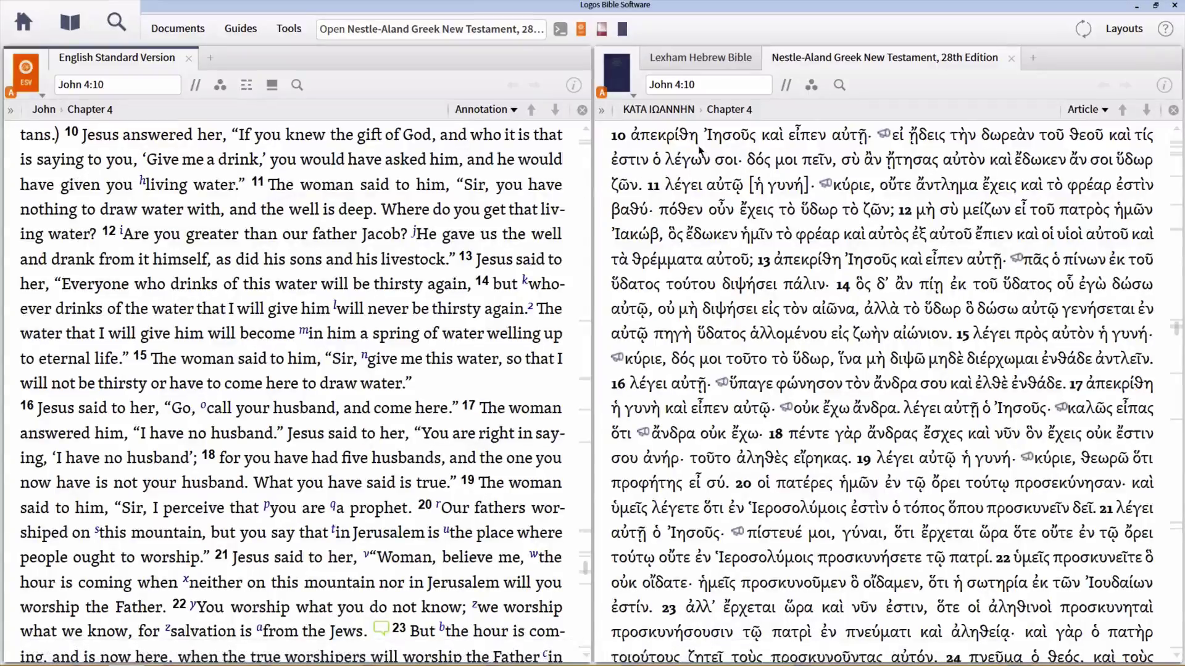
- Scroll the Greek text to check the ESV follows, then show the Lexham Hebrew Bible tab
scroll(740, 204, "down", 10)
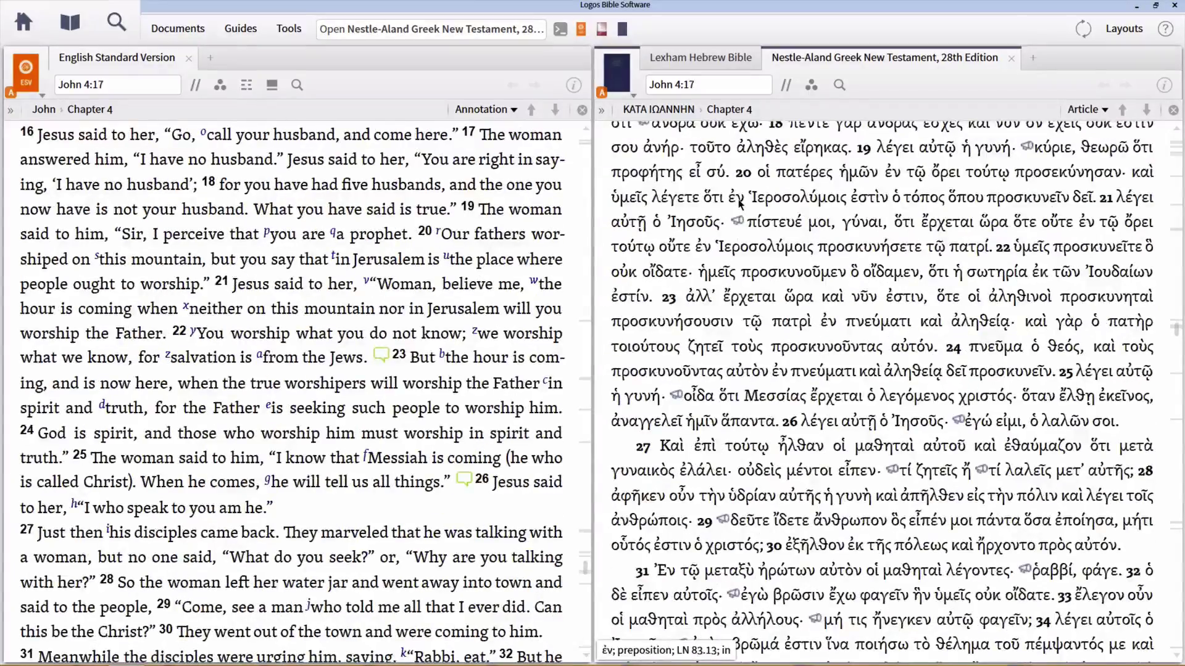
scroll(740, 204, "down", 10)
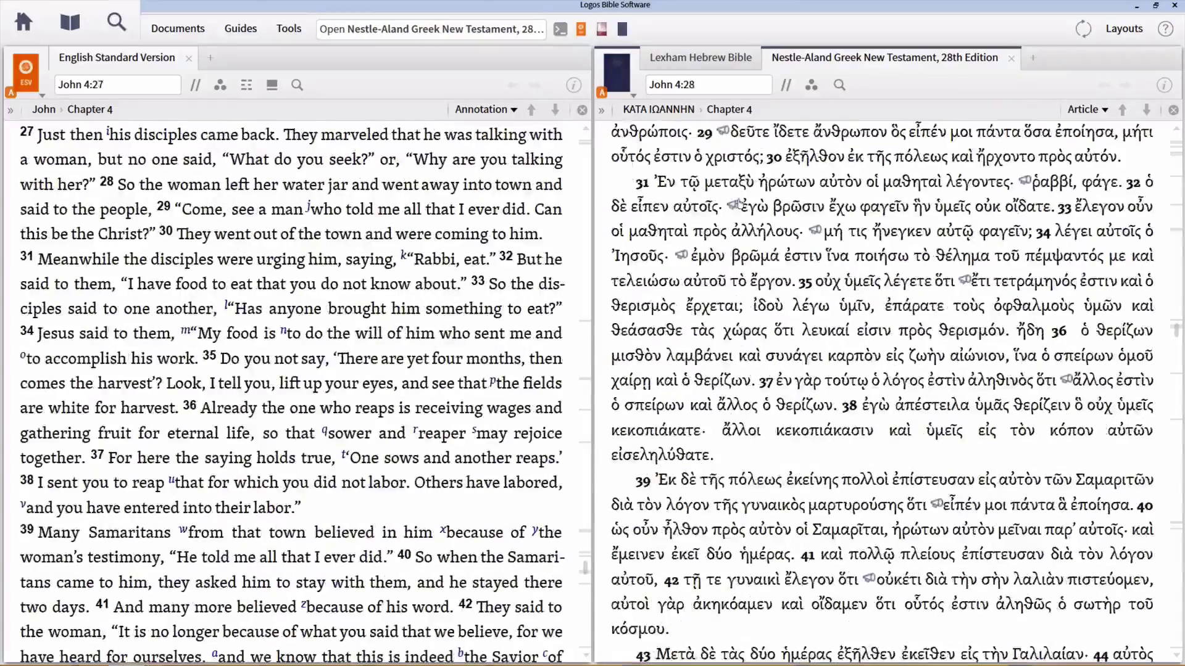
scroll(739, 204, "up", 10)
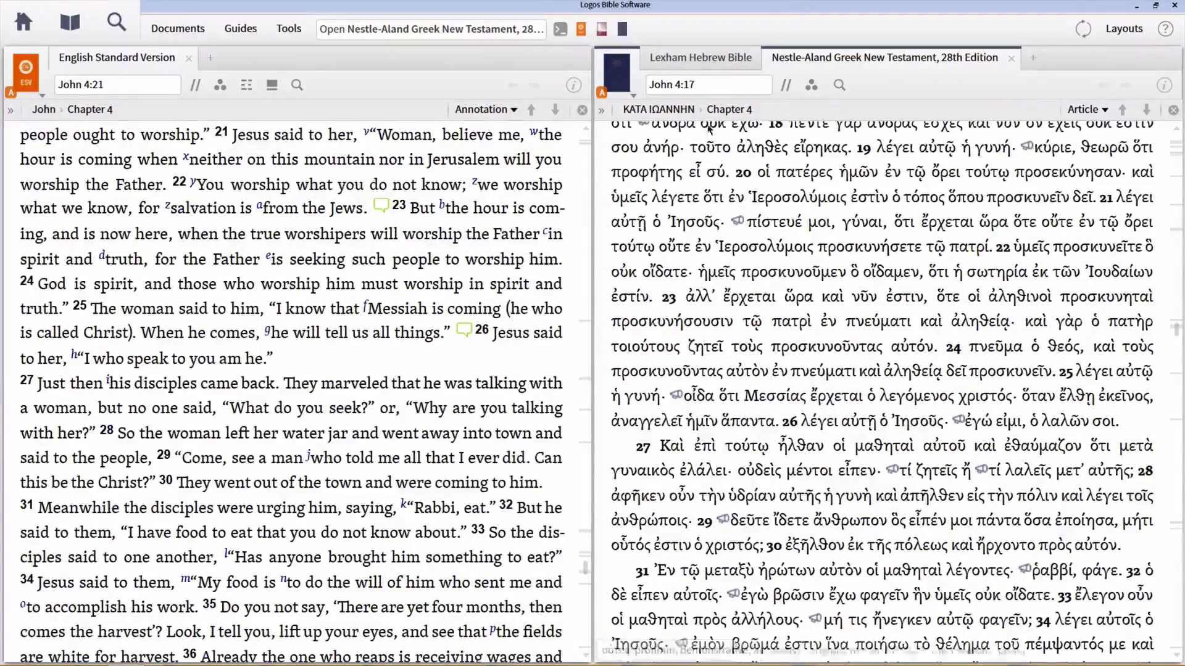
left_click(700, 59)
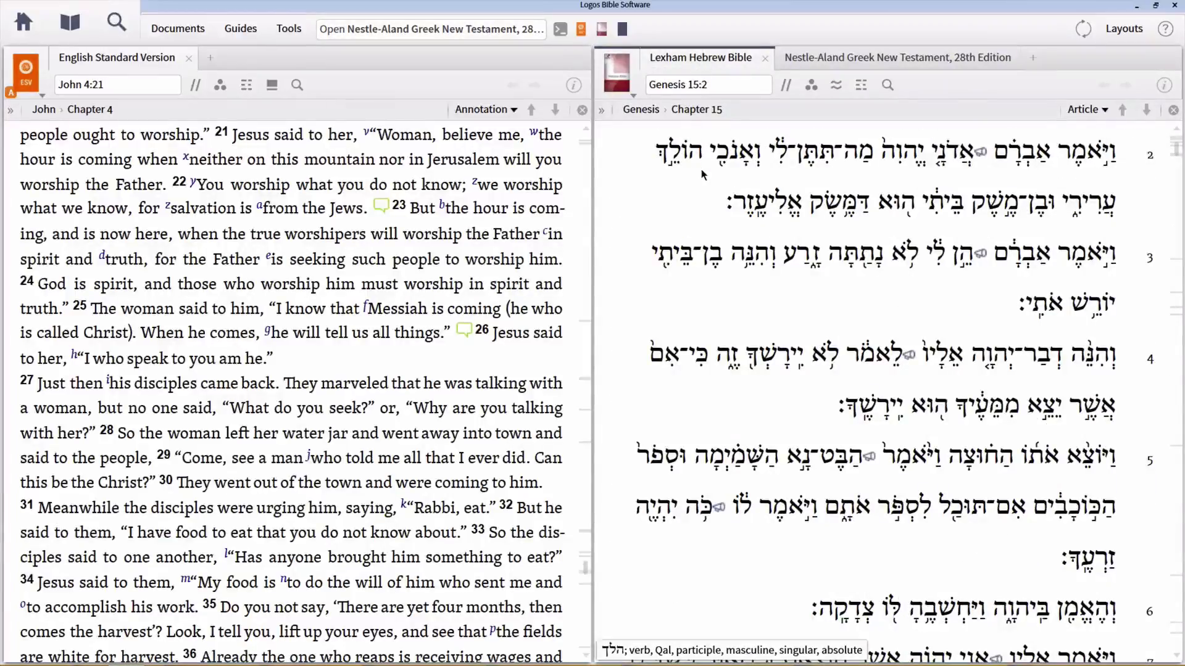
- Add the Lexham Hebrew Bible to link set A alongside the ESV
left_click(619, 92)
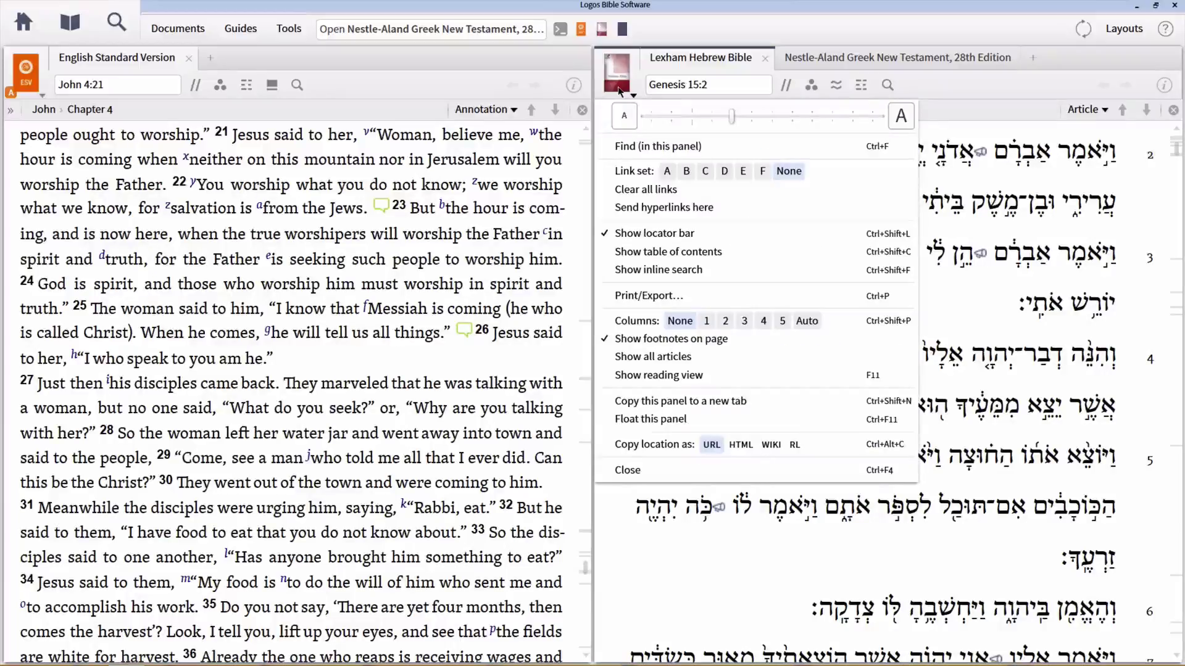
left_click(666, 172)
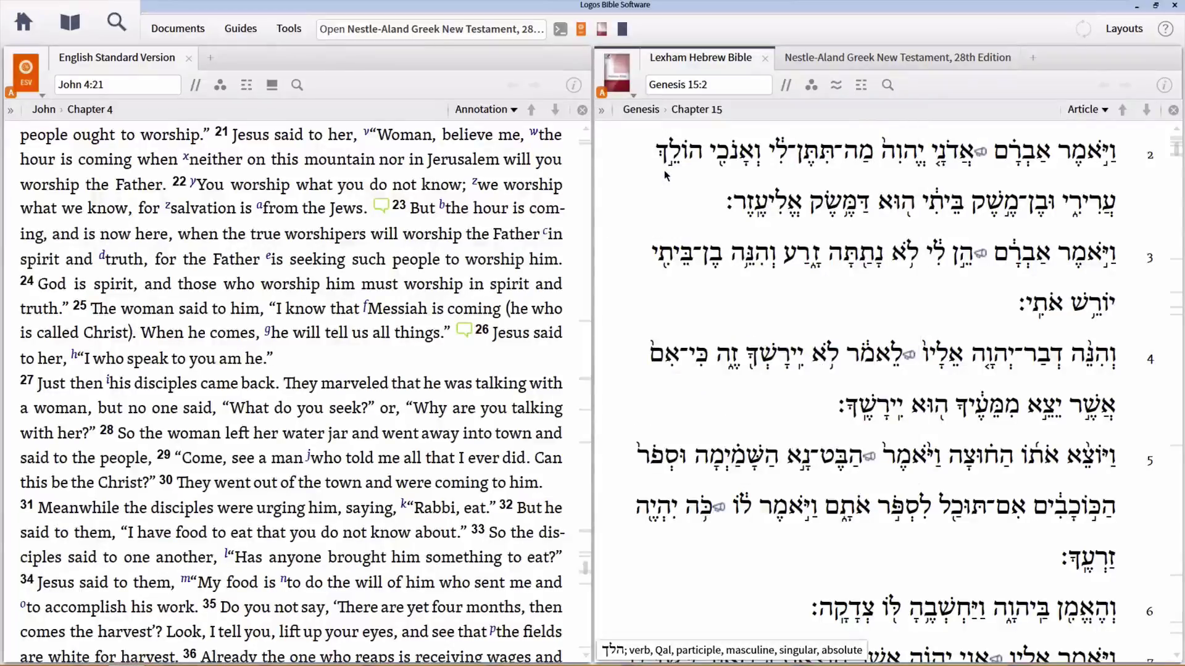
scroll(666, 176, "down", 3)
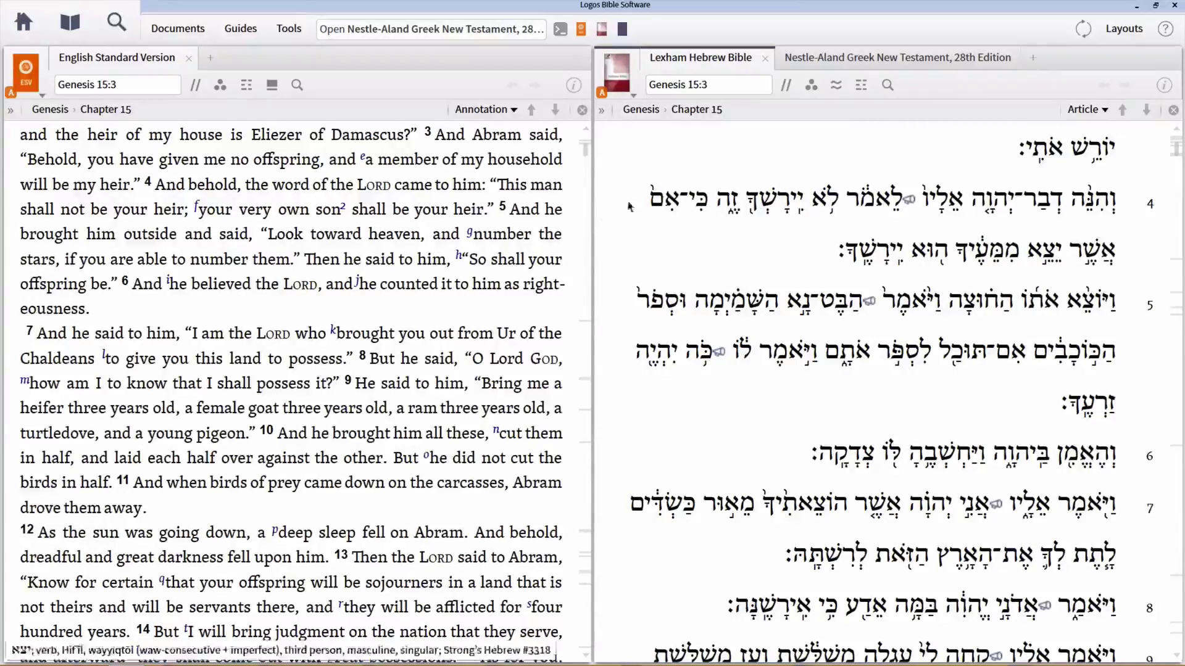
- Bring the Greek New Testament to the front and navigate the linked panes to John 3:16
mouse_move(667, 200)
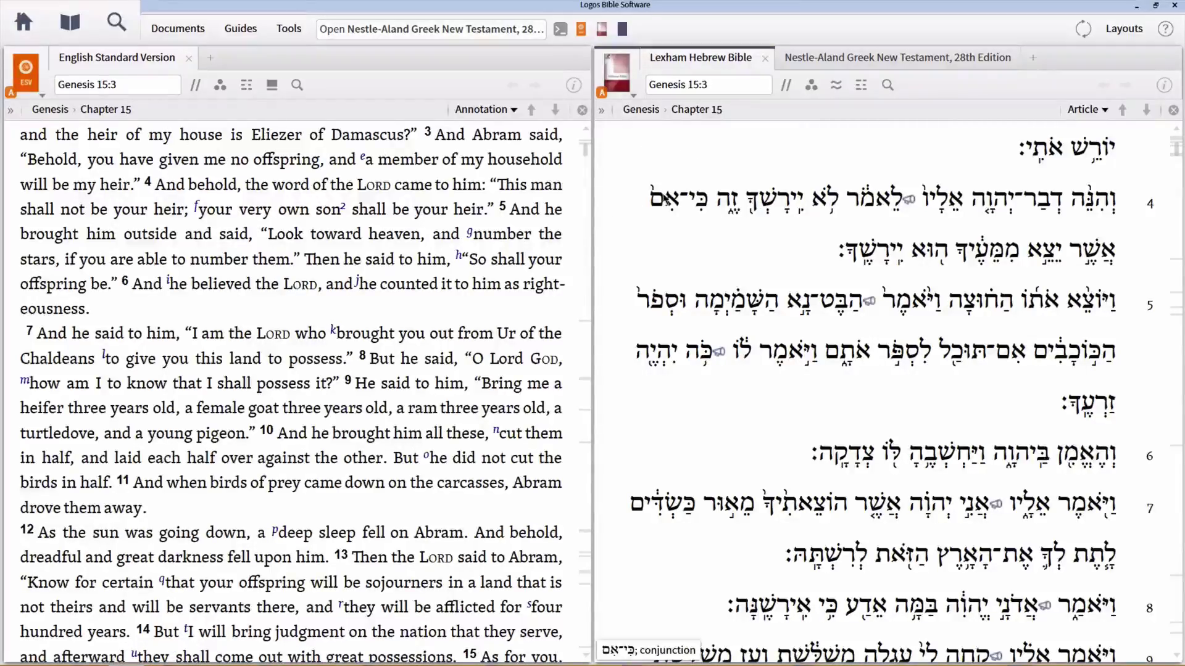
left_click(842, 59)
left_click(729, 84)
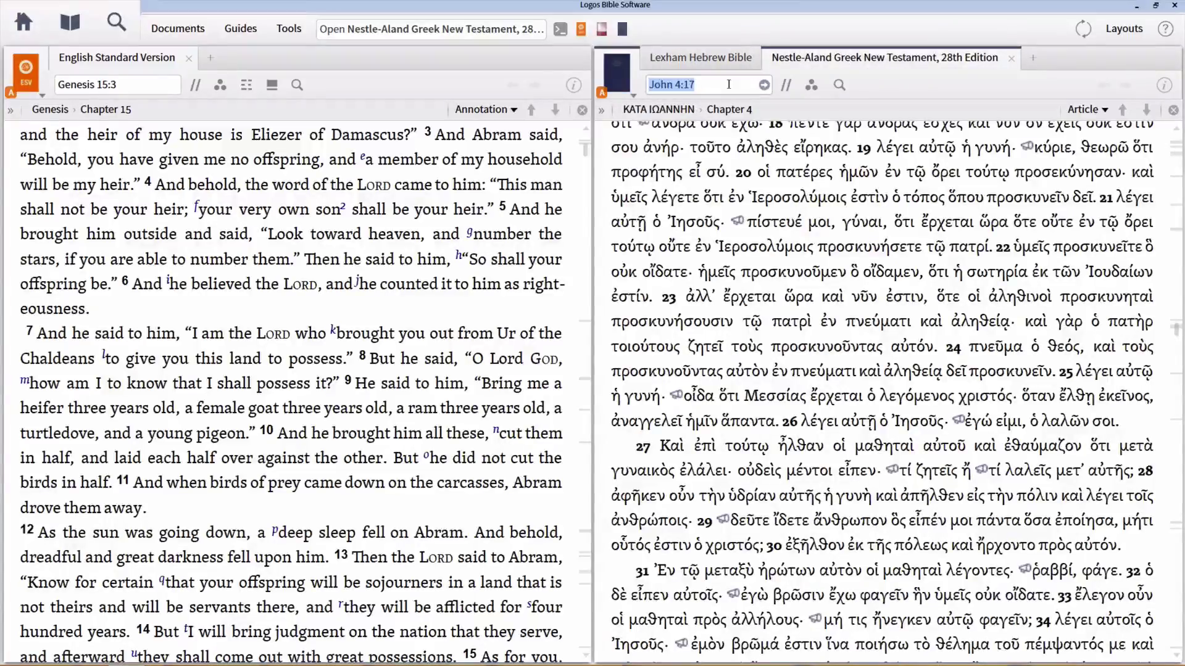
type("jn 3:16")
key("Return")
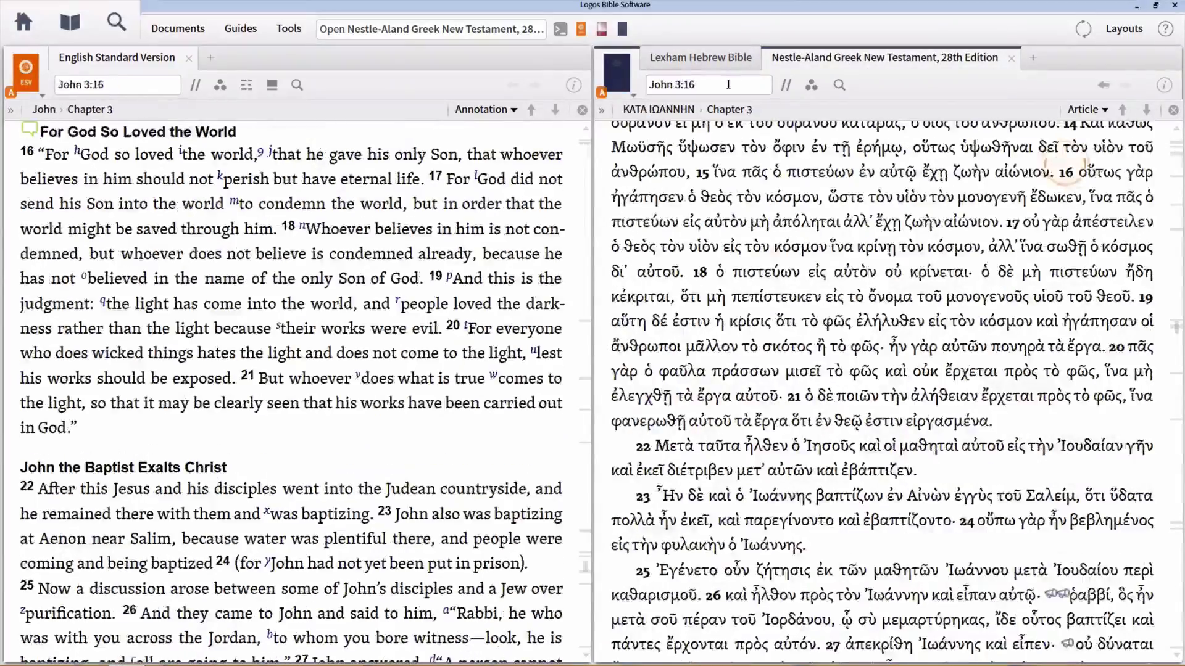
mouse_move(809, 225)
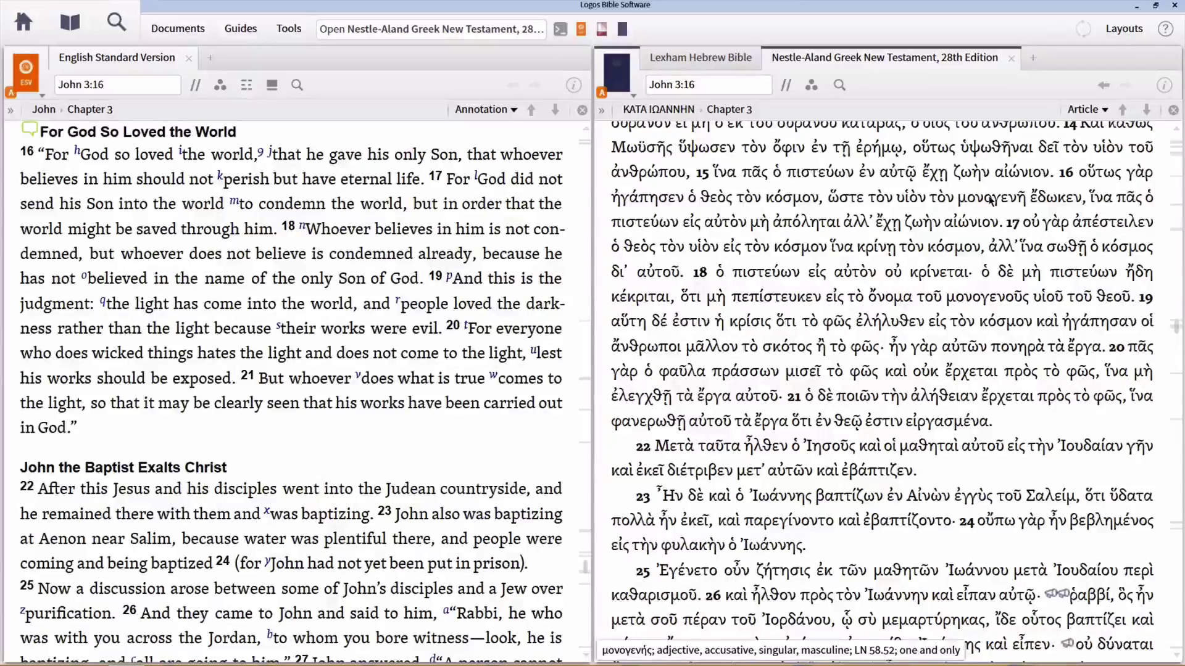
- Look up μονογενῆ from John 3:16, opening BDAG's μονογενής entry in a tab beside the ESV
double_click(990, 199)
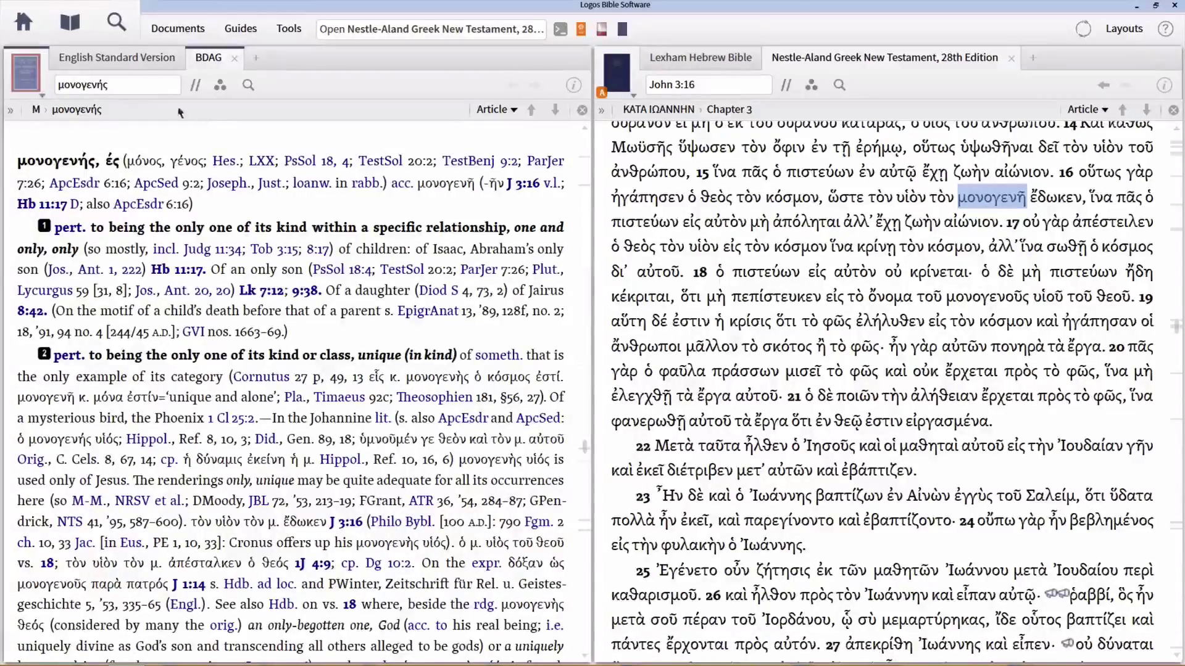
mouse_move(130, 62)
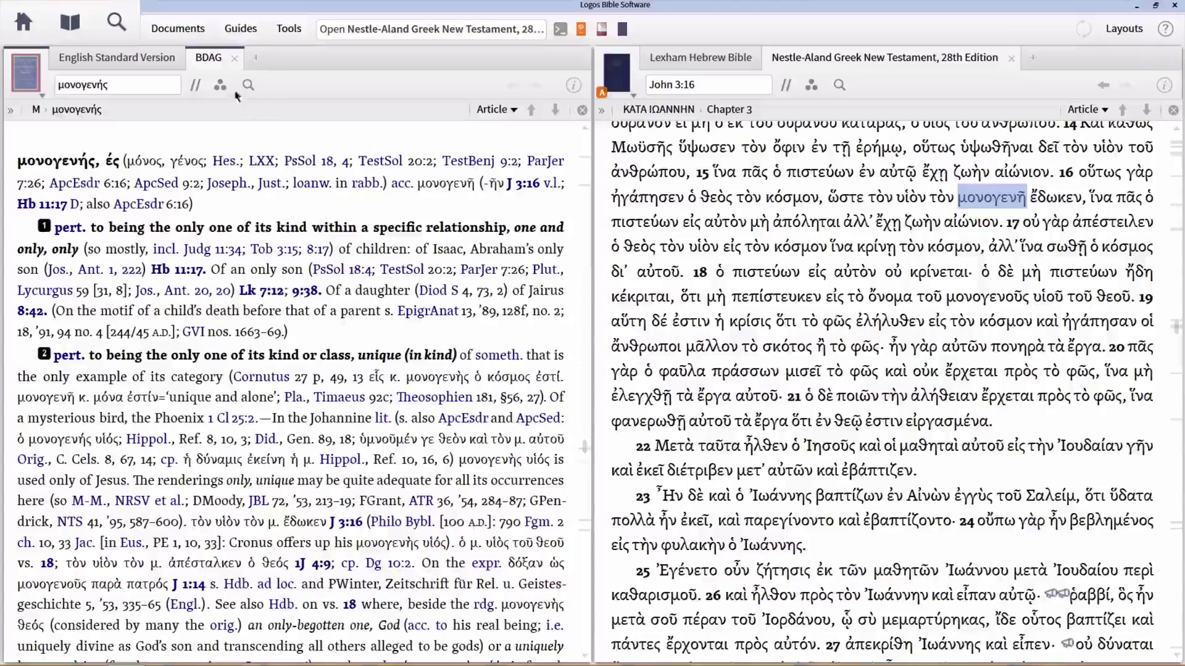
mouse_move(215, 61)
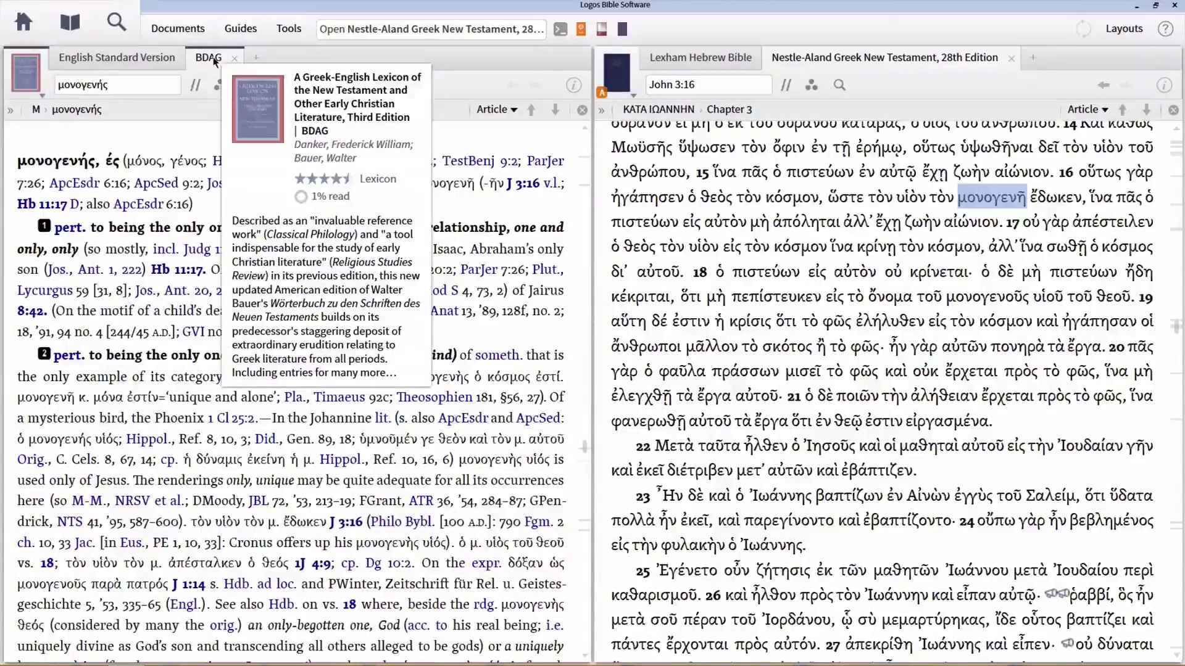
- Dock the BDAG tab as a bottom panel and drag the splitter down to enlarge the Bible panes
left_click_drag(215, 61, 597, 647)
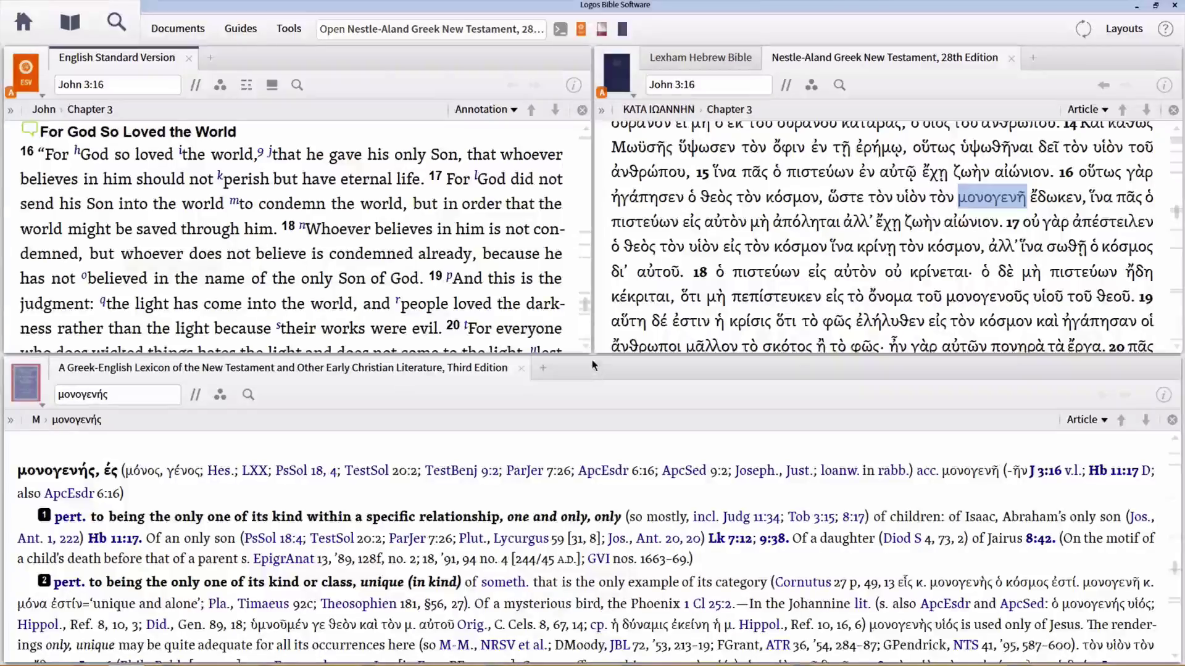
left_click_drag(590, 359, 590, 474)
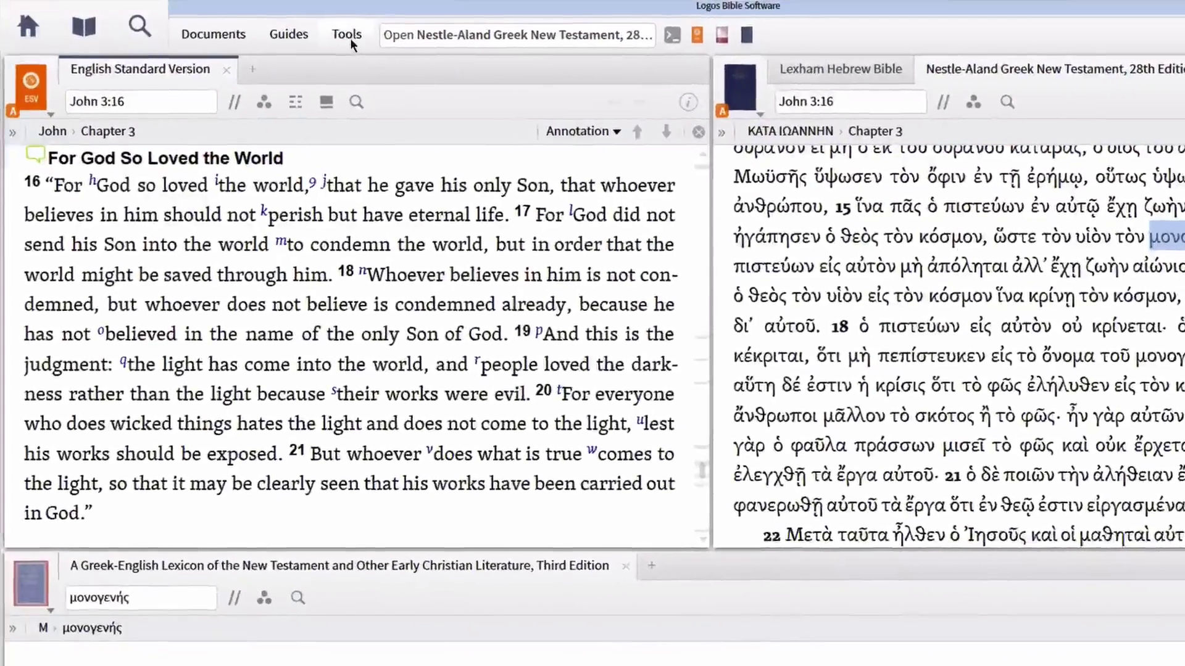
- Drag Information from the Tools menu's Lookup section into the bottom panel's tabs beside BDAG
left_click(348, 38)
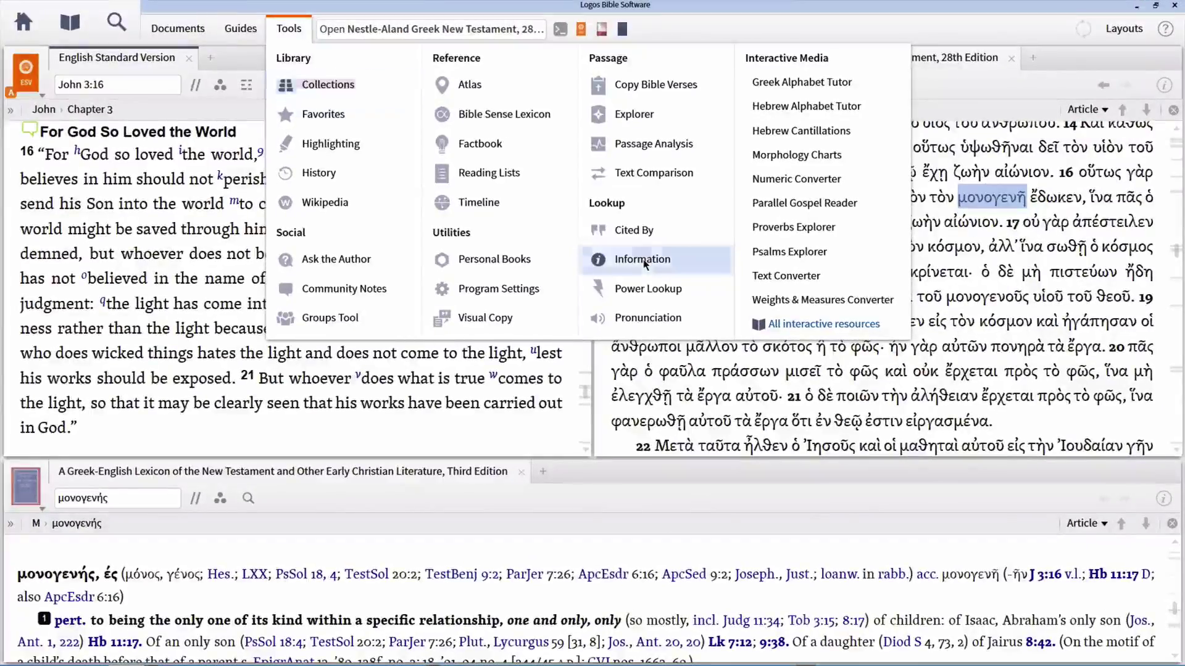
mouse_move(643, 260)
left_mouse_down()
mouse_move(617, 389)
mouse_move(566, 480)
left_mouse_up()
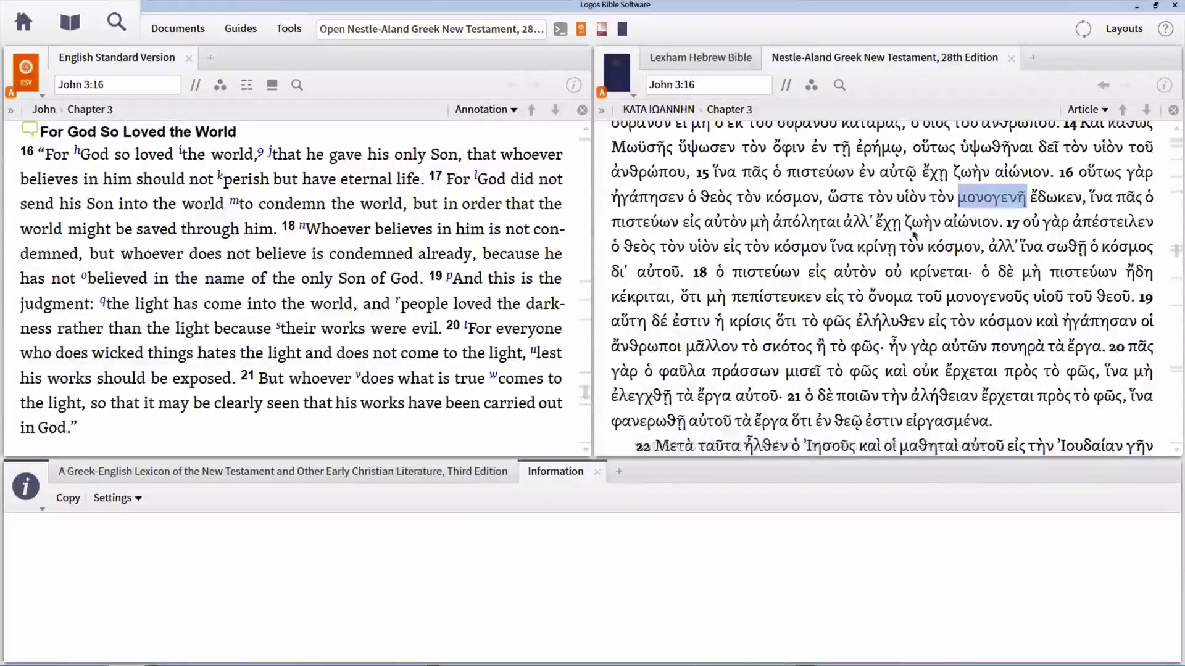
- Read μονογενῆ's lexical data in the Information panel, then switch the lower pane back to BDAG
mouse_move(993, 198)
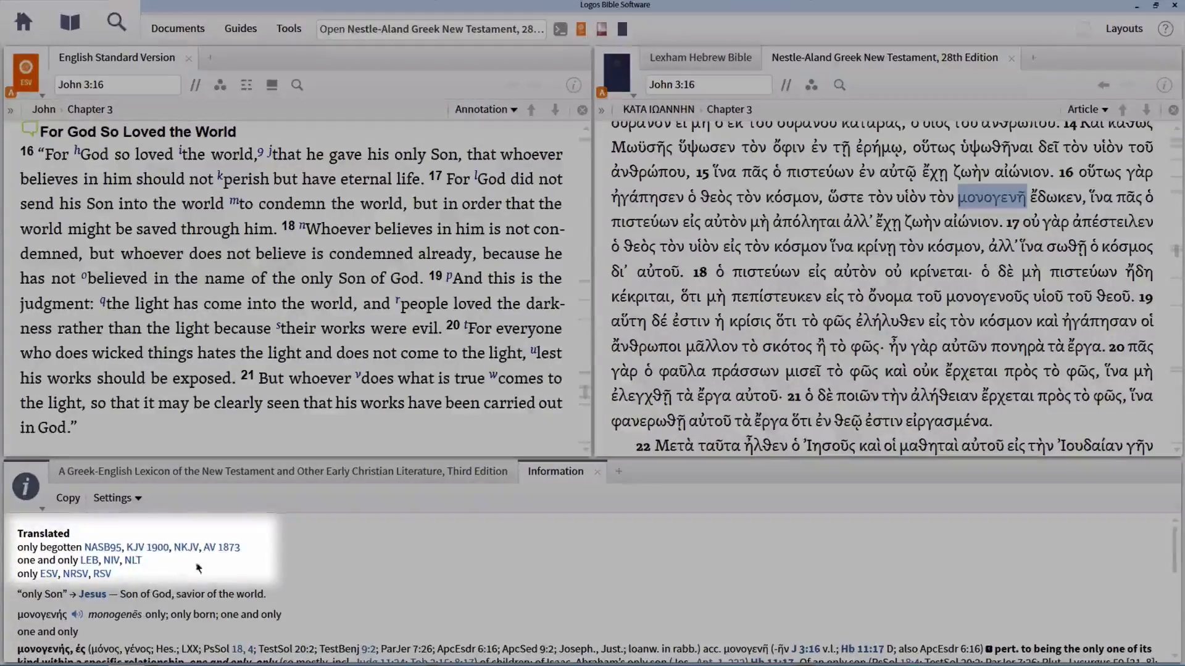
scroll(291, 566, "down", 1)
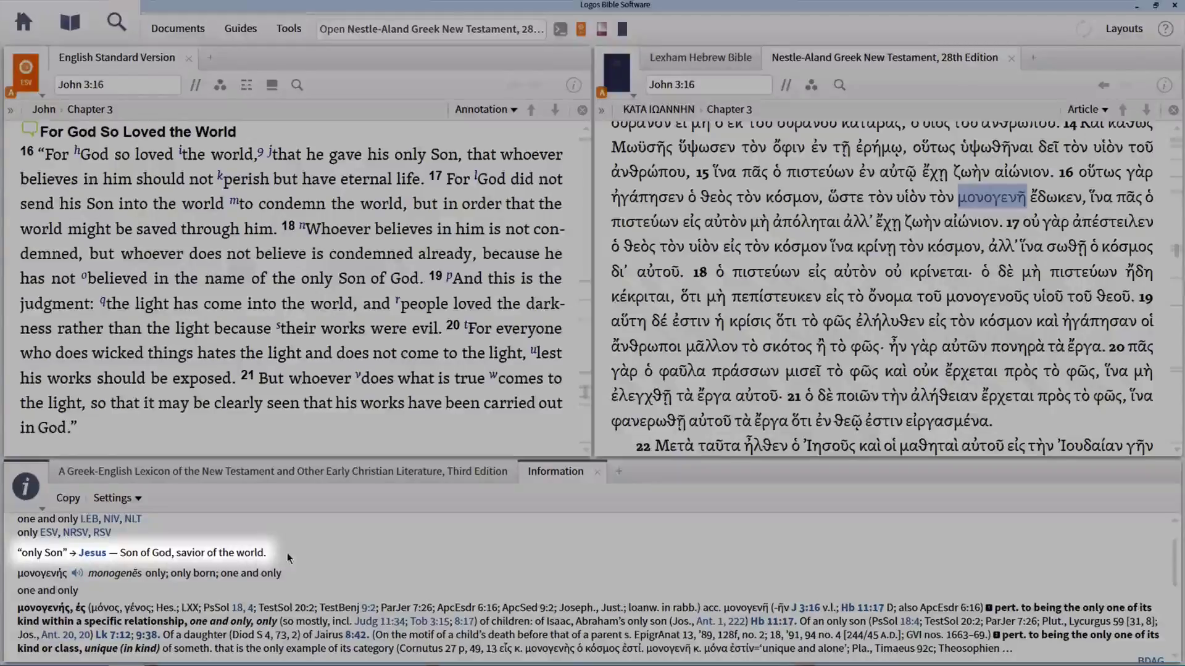
scroll(241, 558, "down", 1)
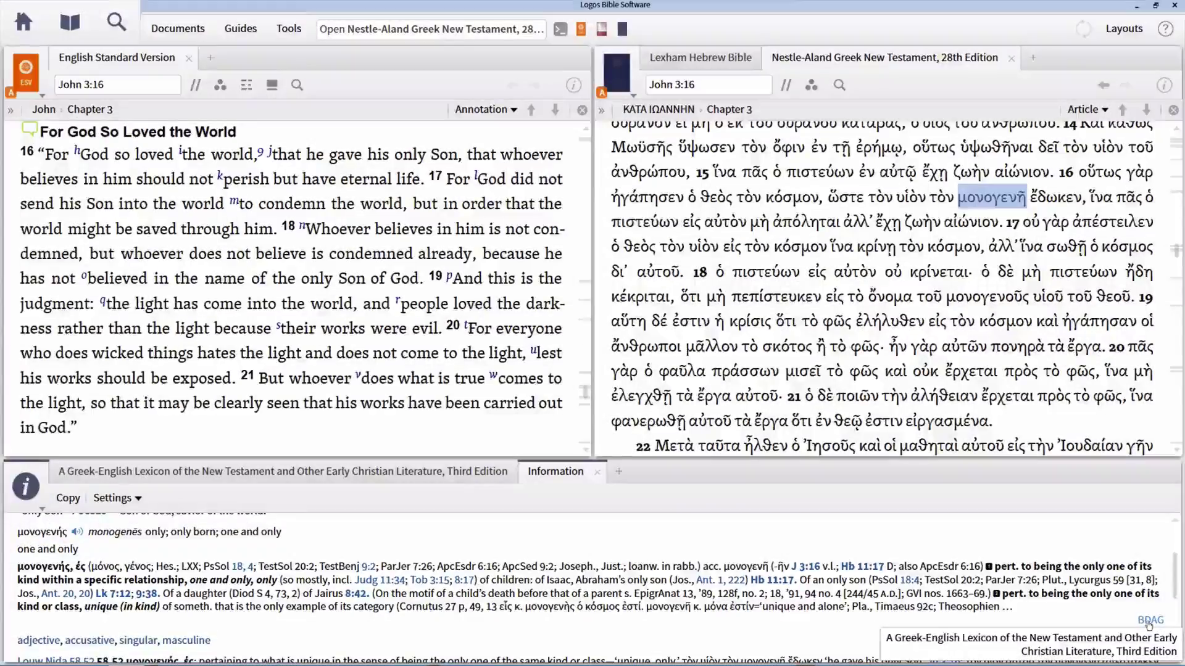
left_click(1149, 621)
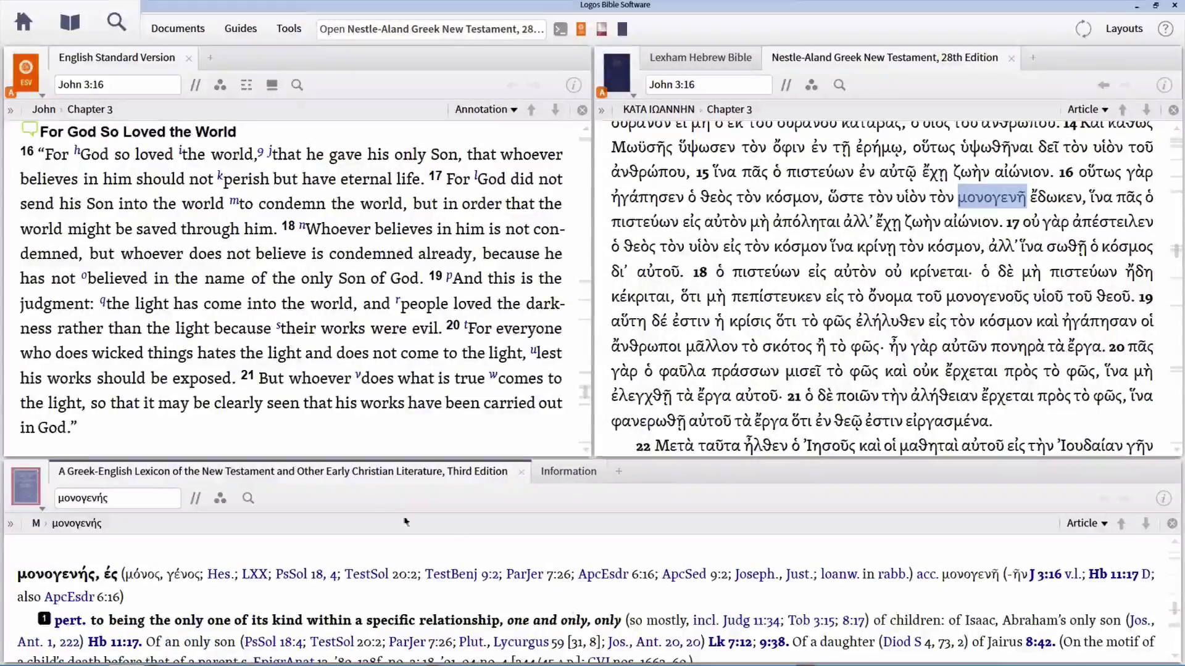
mouse_move(355, 481)
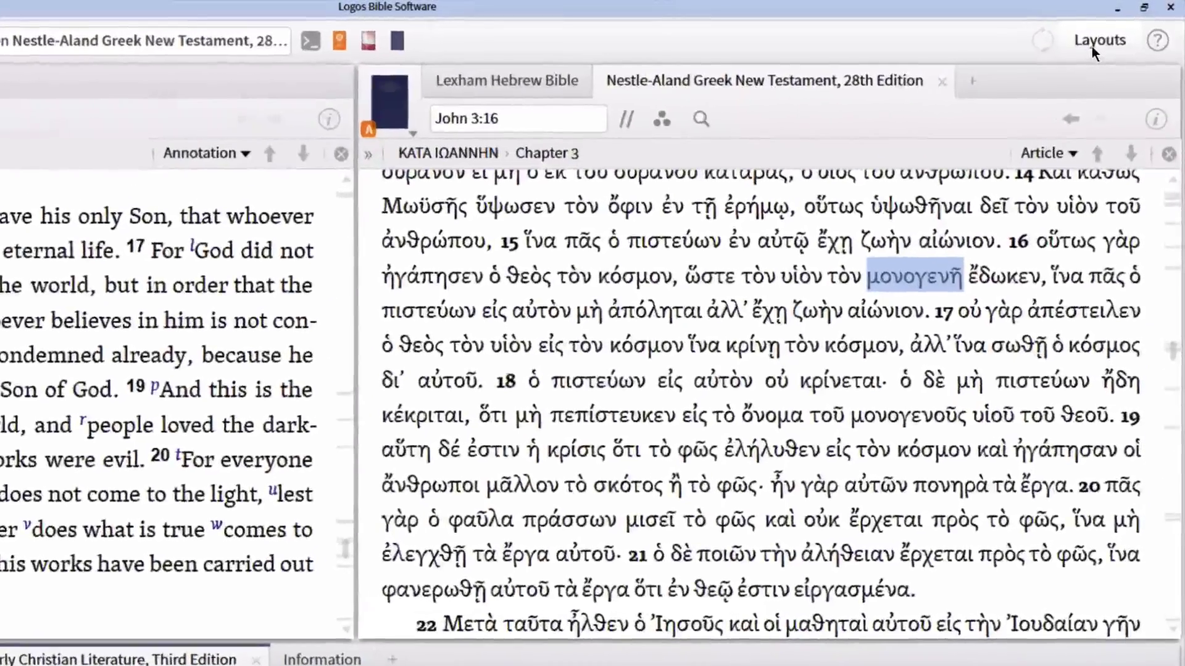
- Open the saved layouts list and scroll through its entries
left_click(1093, 46)
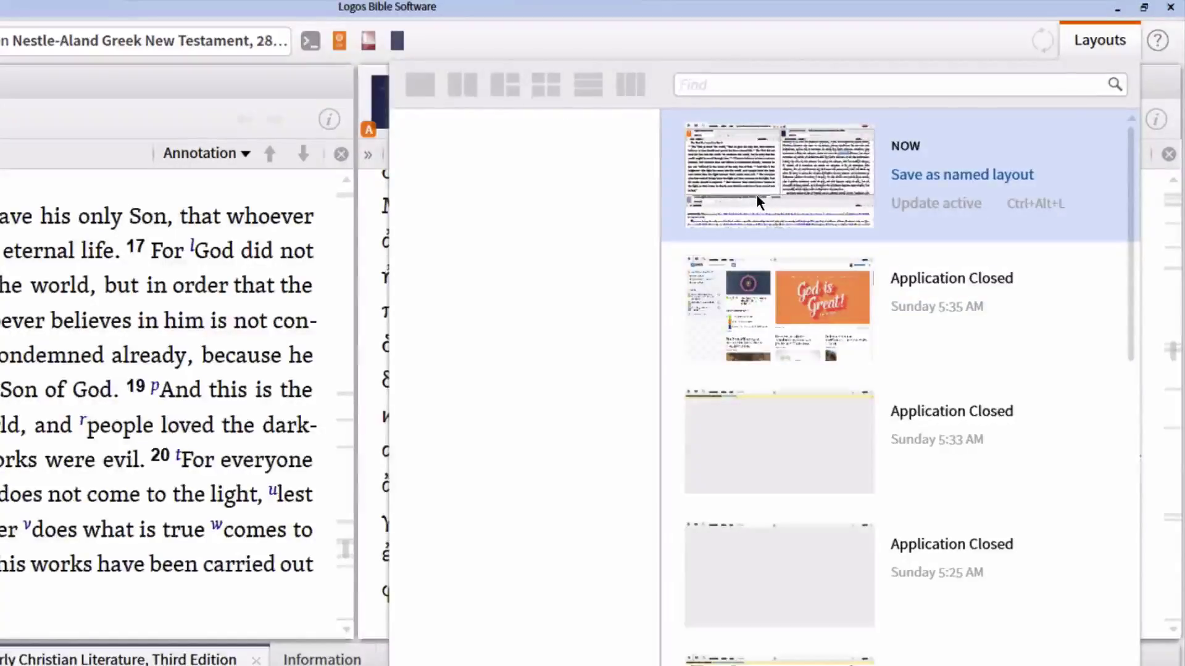
mouse_move(794, 285)
scroll(804, 321, "down", 1)
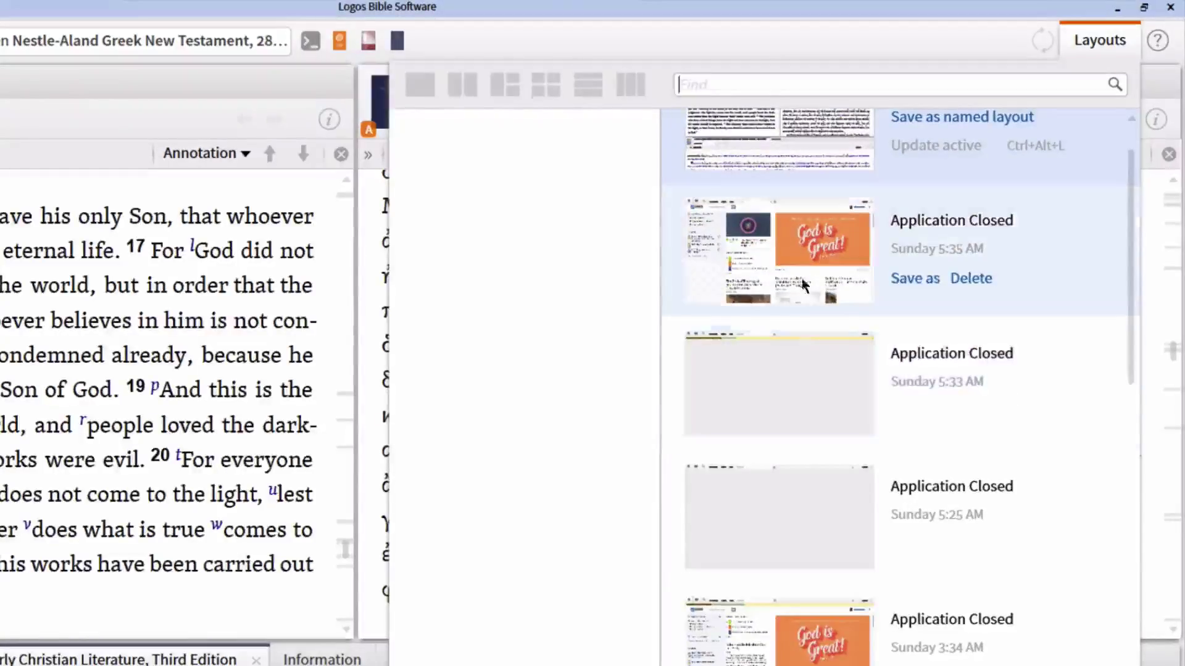
scroll(797, 259, "down", 2)
scroll(798, 258, "down", 2)
scroll(792, 262, "up", 5)
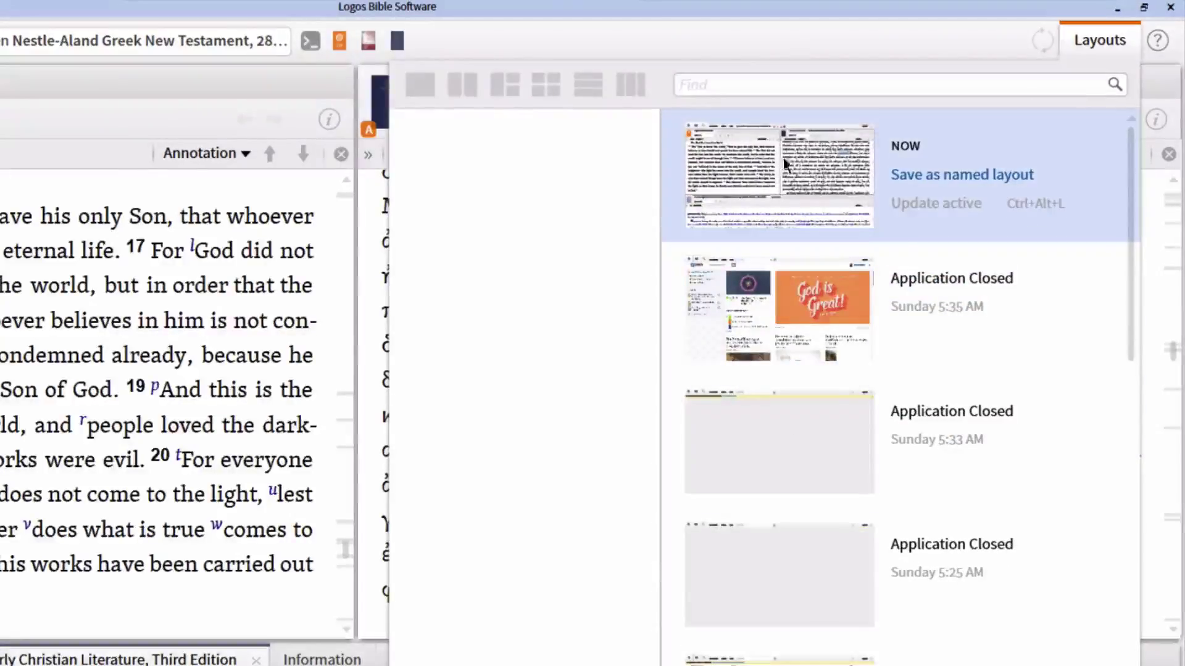
- Save the current arrangement as 'Language Study Layout' and close the layouts list
left_click(940, 177)
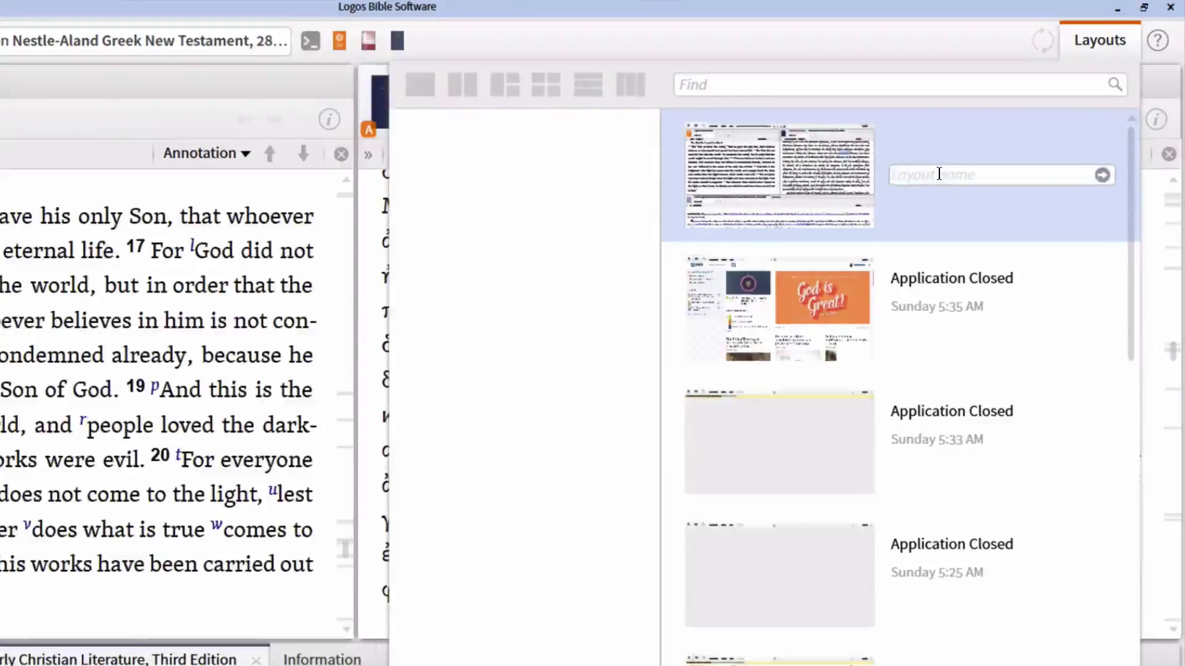
type("Language")
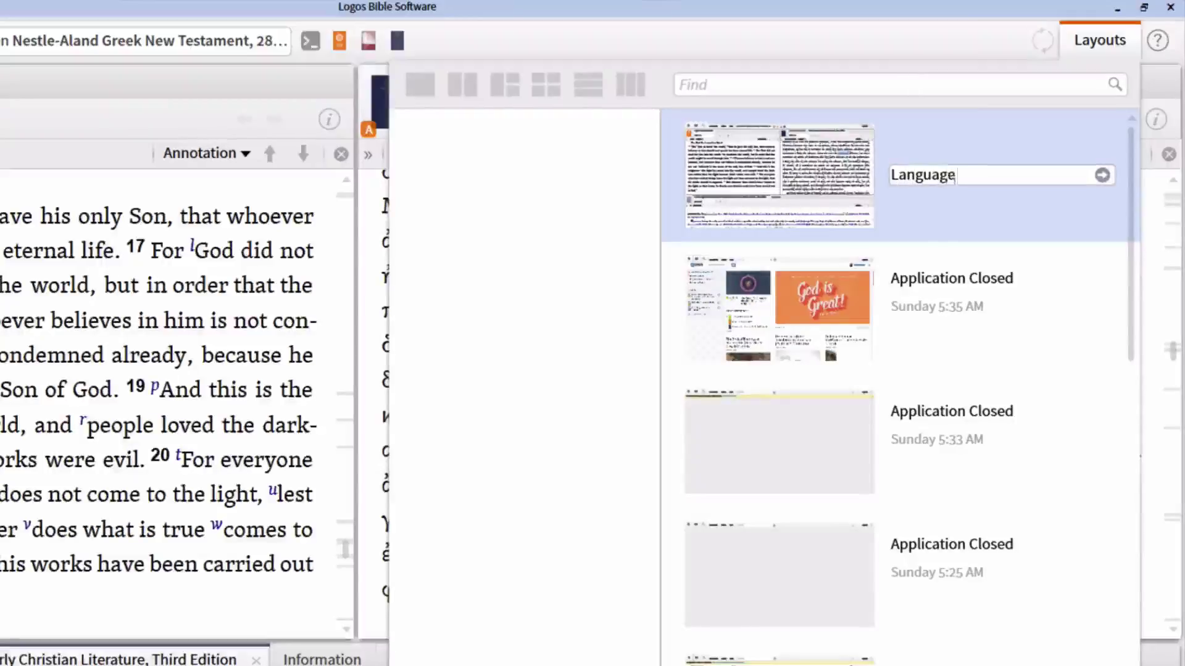
type(" Study Layout")
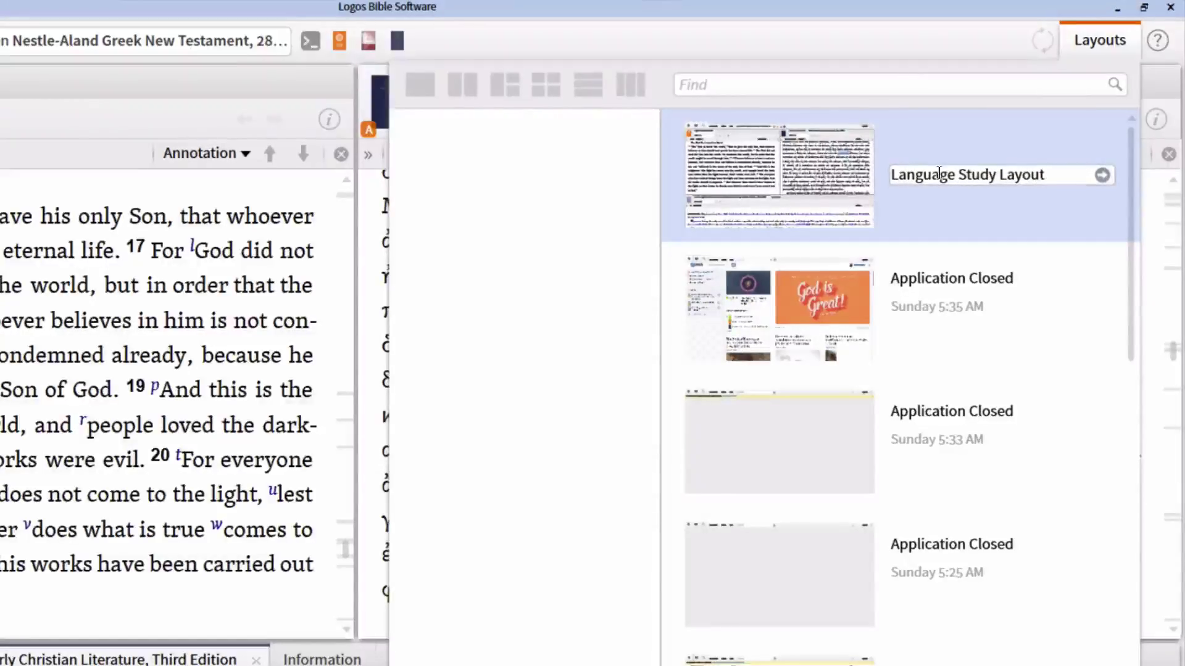
key("Return")
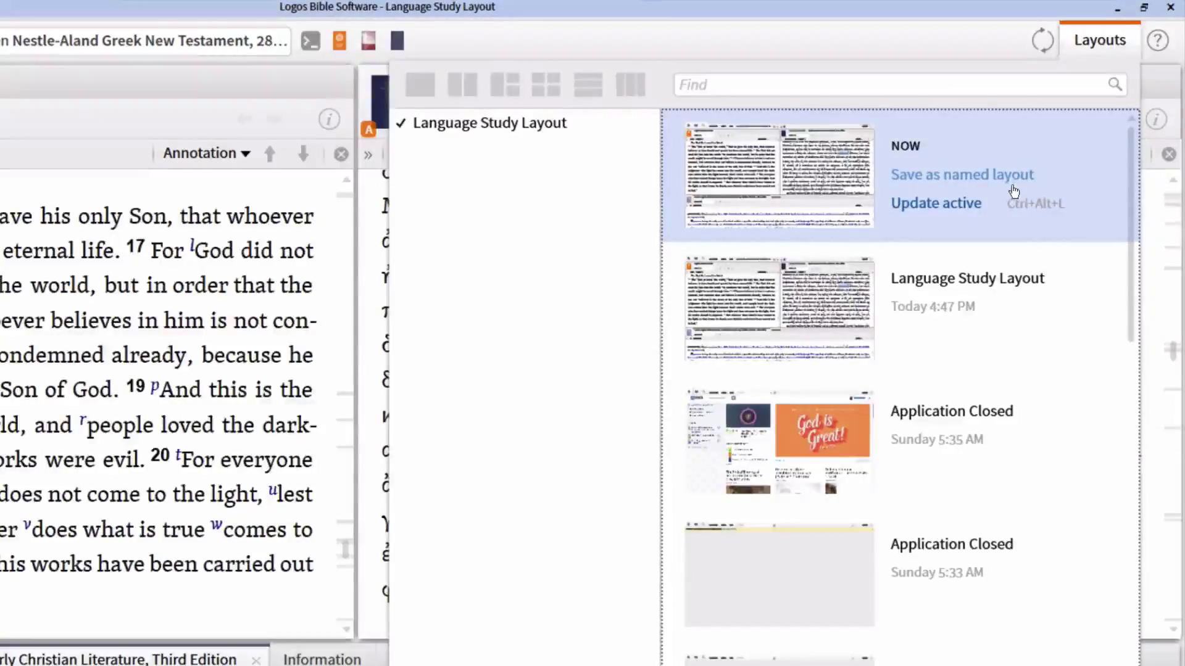
mouse_move(473, 141)
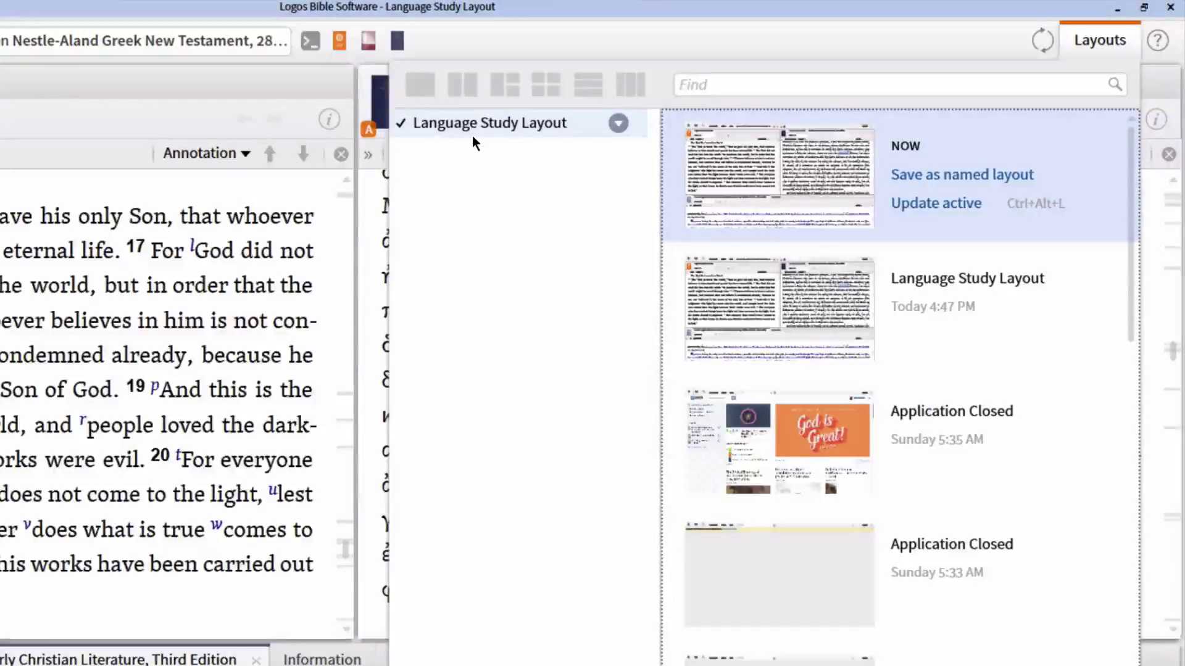
left_click(1098, 39)
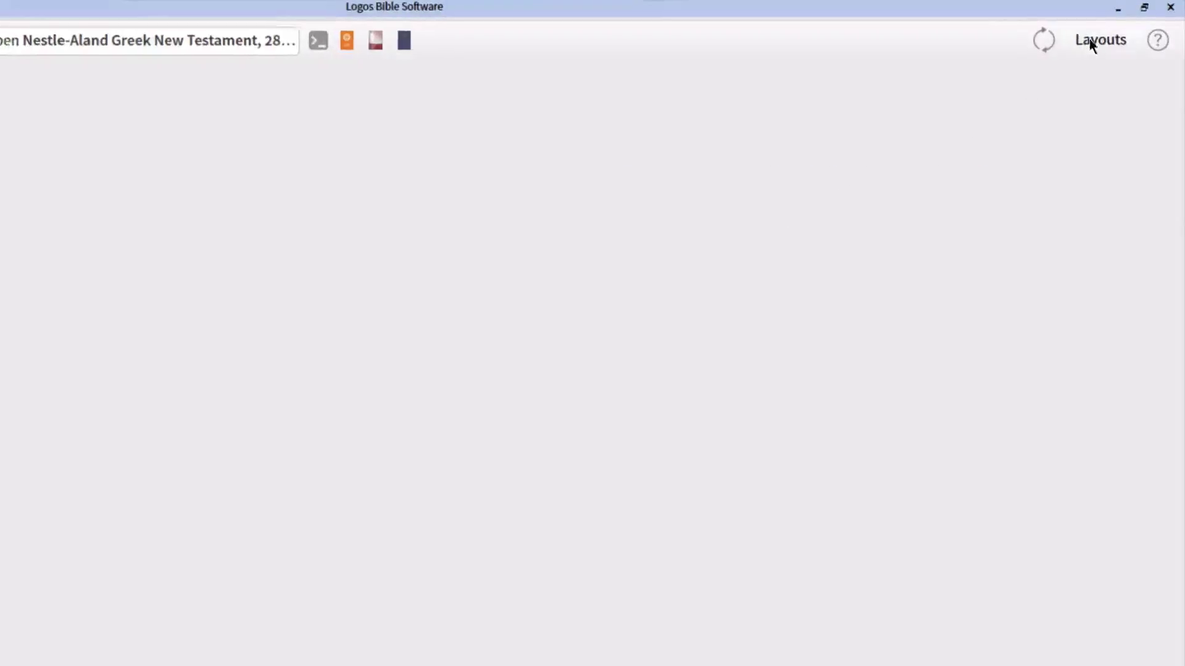
- Restore 'Language Study Layout' from the saved layouts list
left_click(1091, 42)
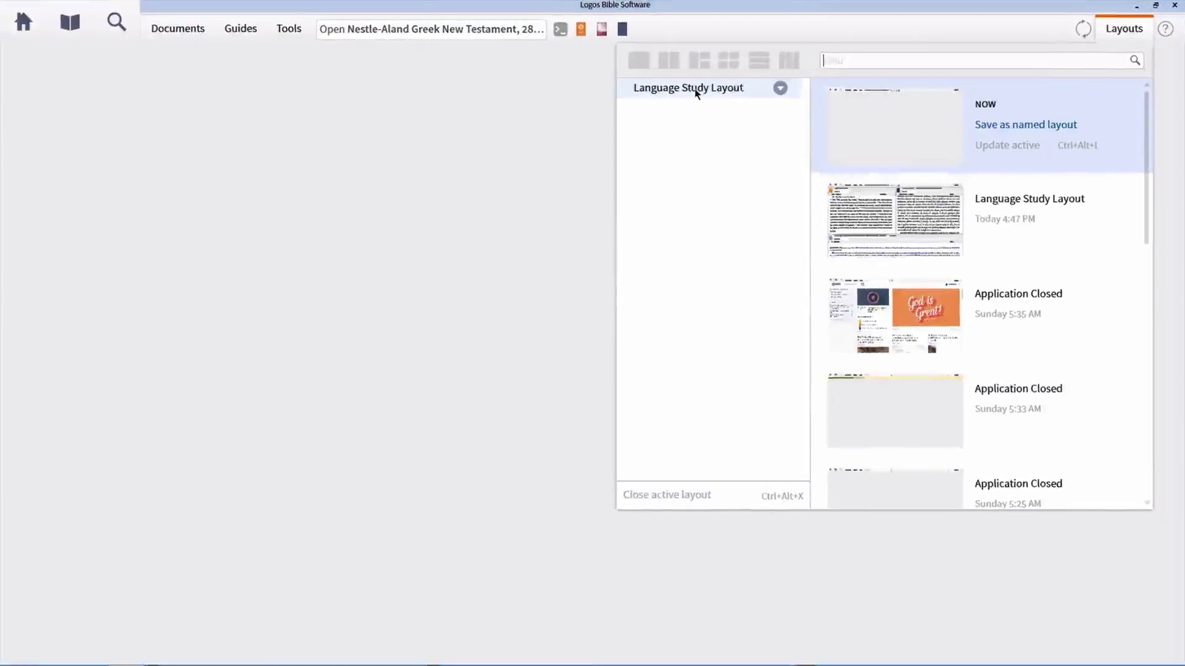
left_click(676, 92)
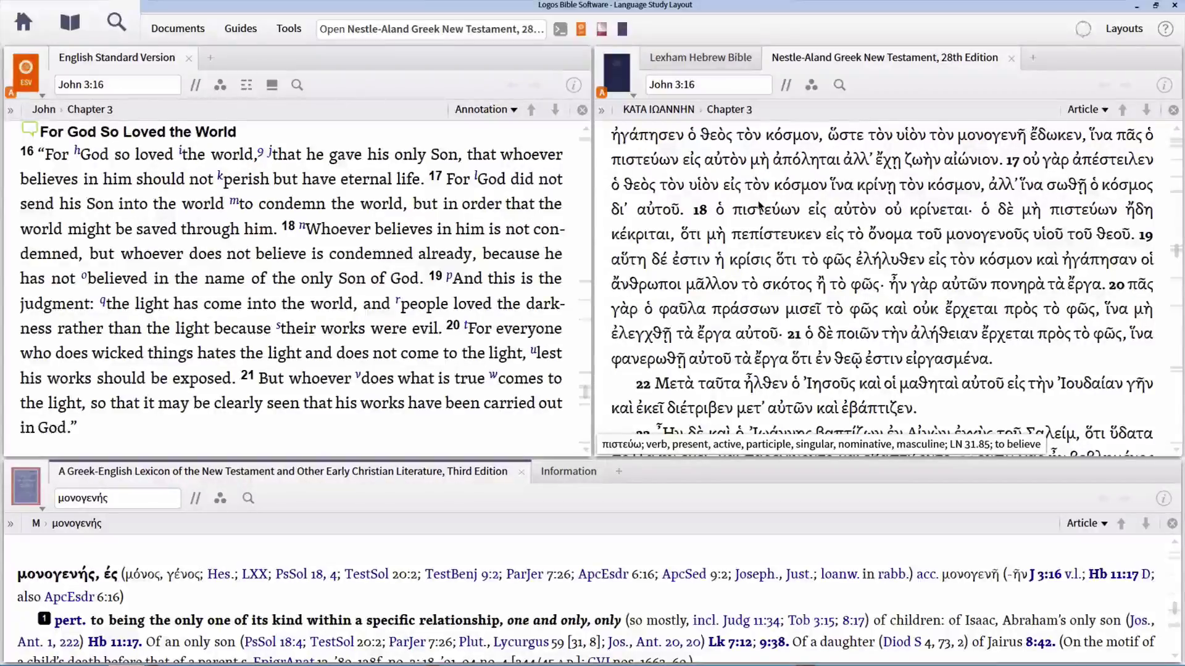
scroll(802, 197, "up", 1)
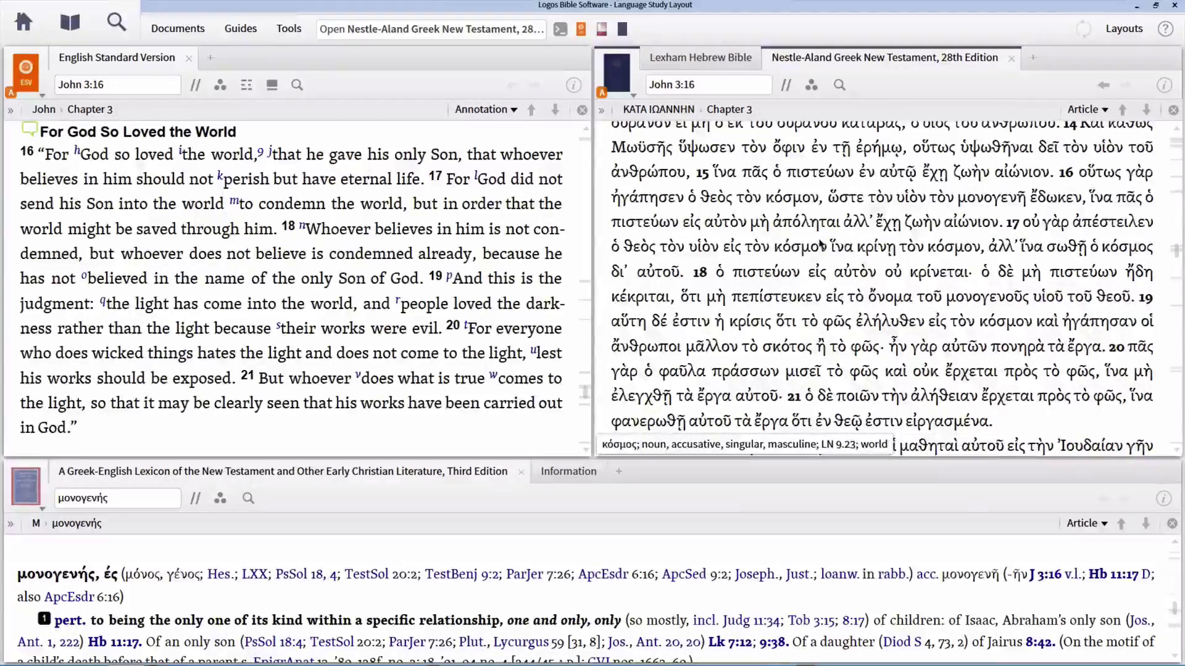
scroll(820, 247, "down", 8)
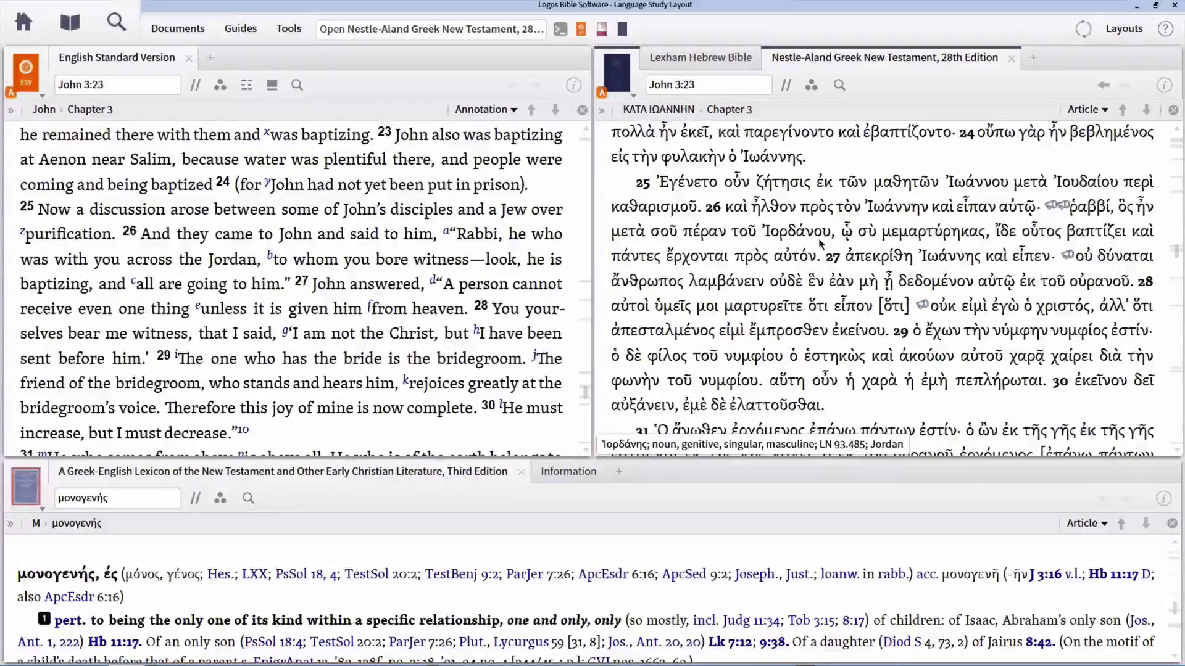
scroll(821, 243, "up", 8)
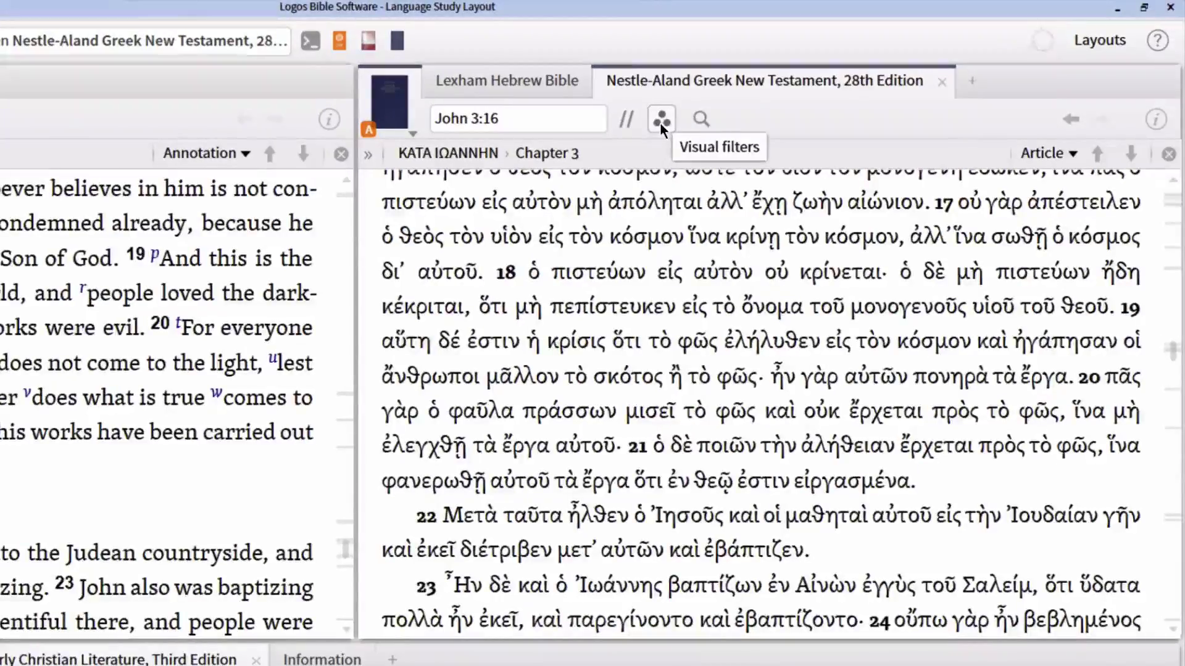
- Set the Greek New Testament's visual filter to Bible text only, one verse per line
left_click(660, 121)
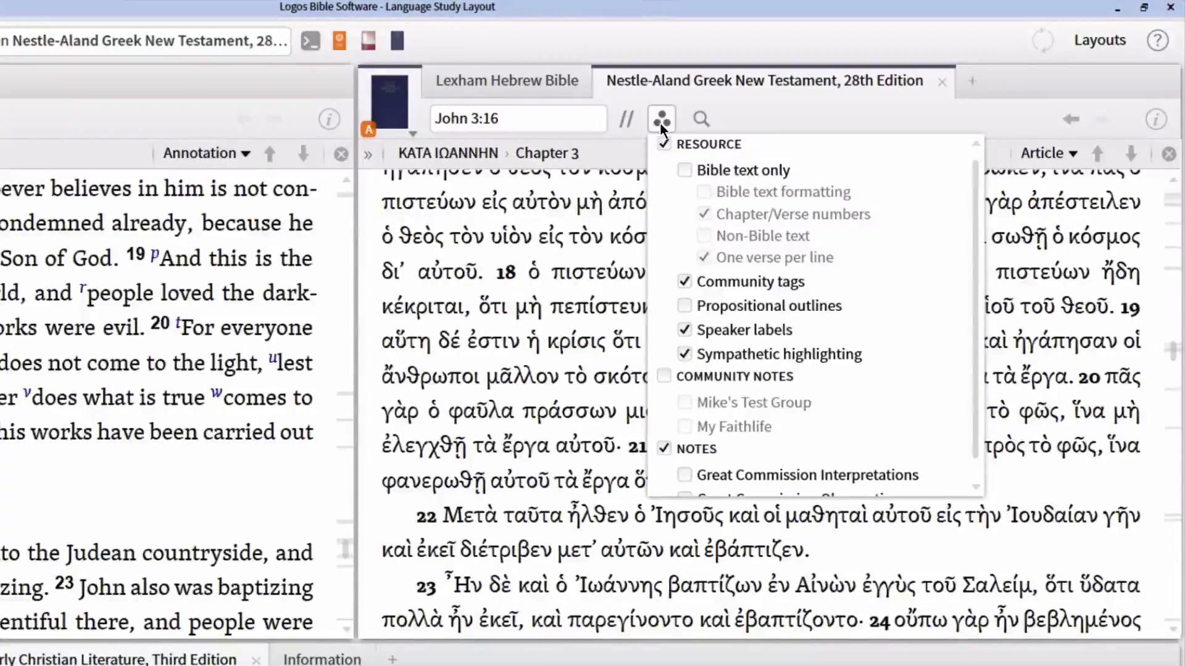
mouse_move(661, 159)
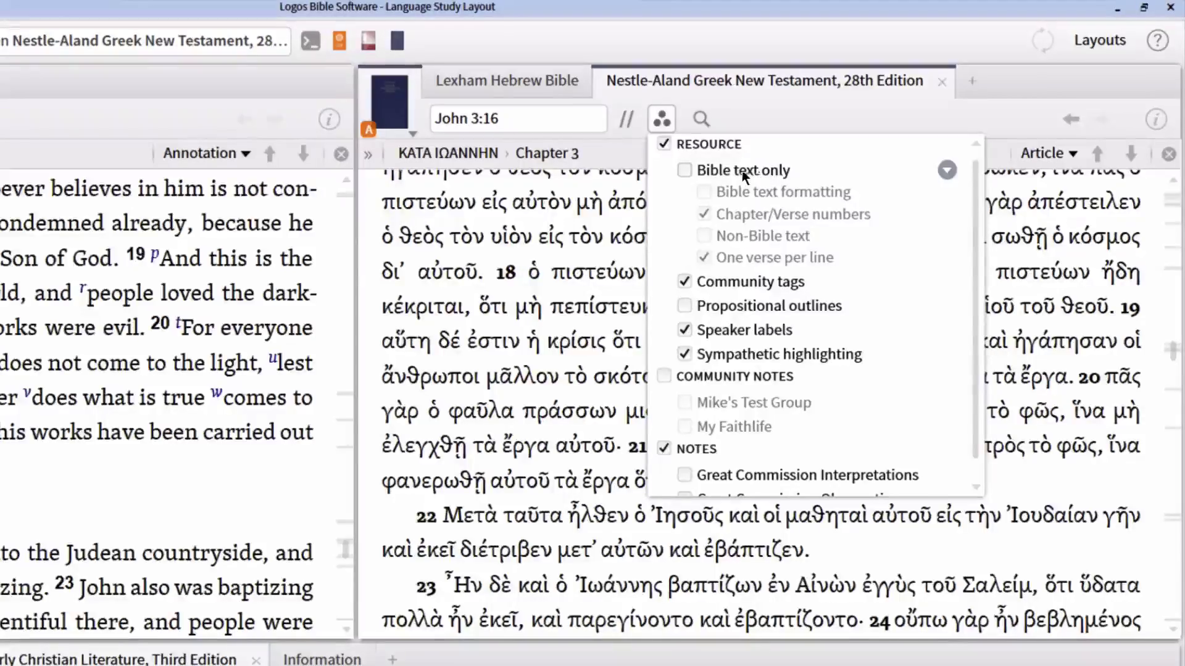
left_click(685, 169)
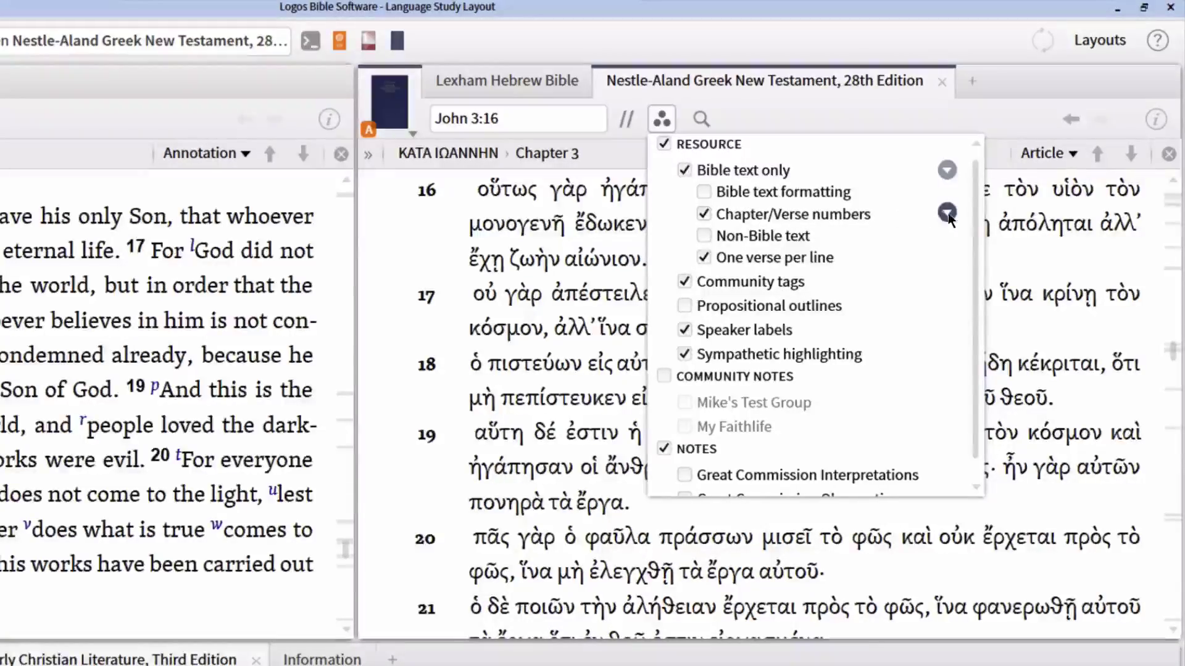
- Review sharing options for verse numbers, non-Bible text, one verse per line and Bible text formatting
left_click(948, 213)
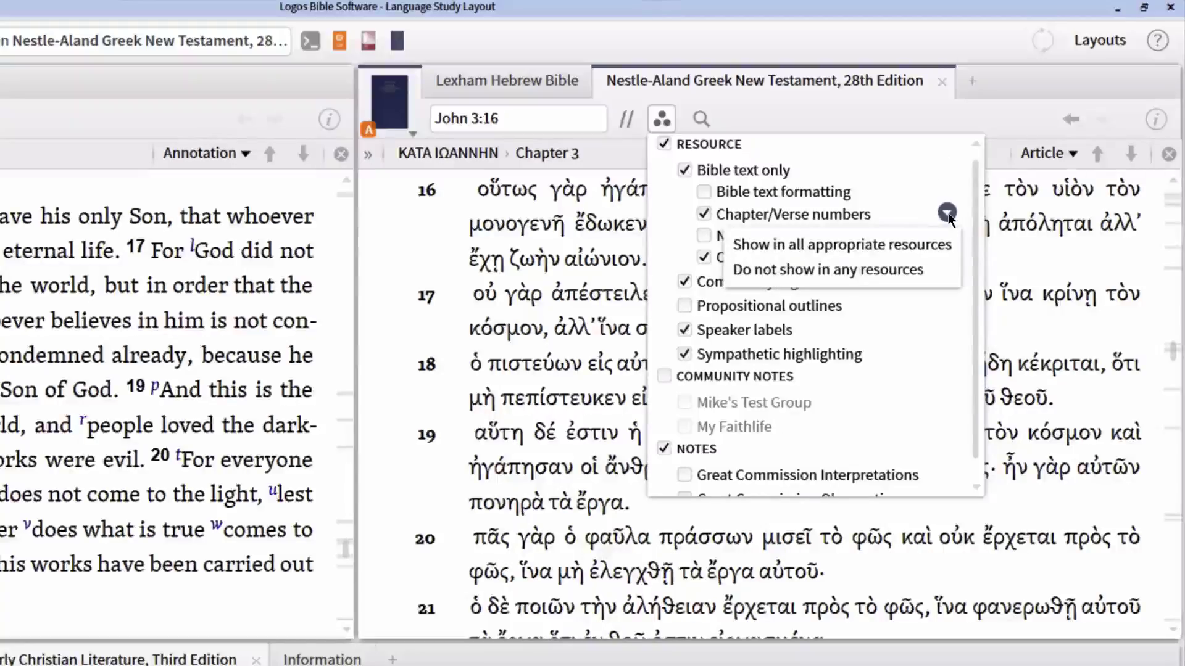
left_click(905, 244)
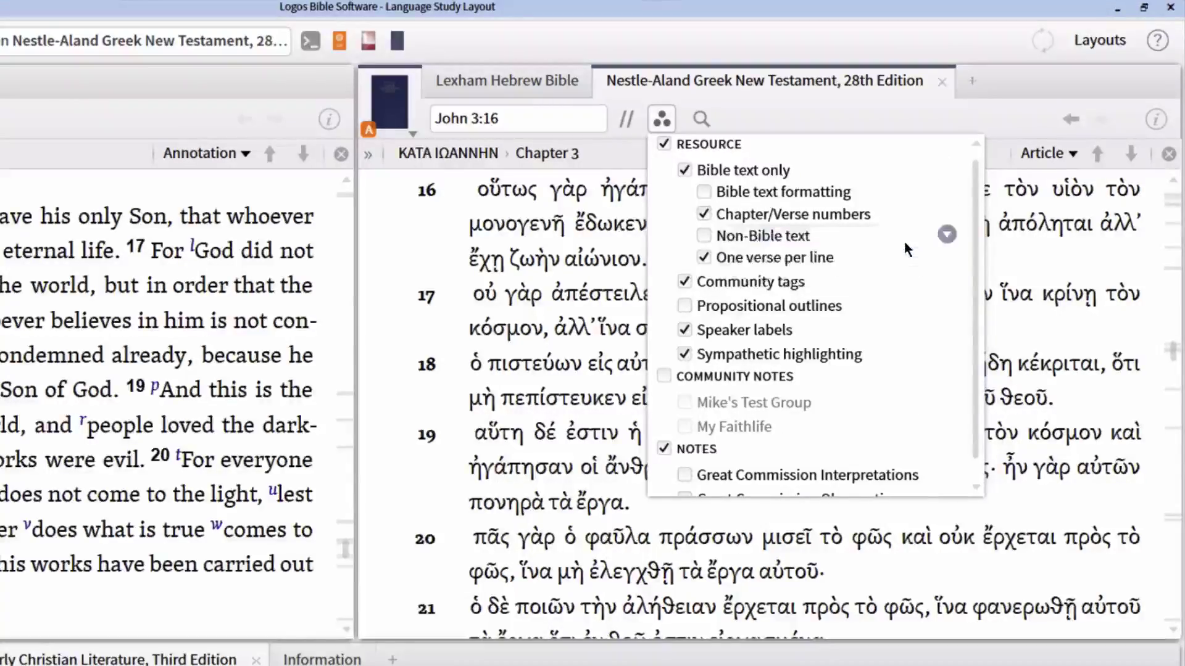
left_click(947, 236)
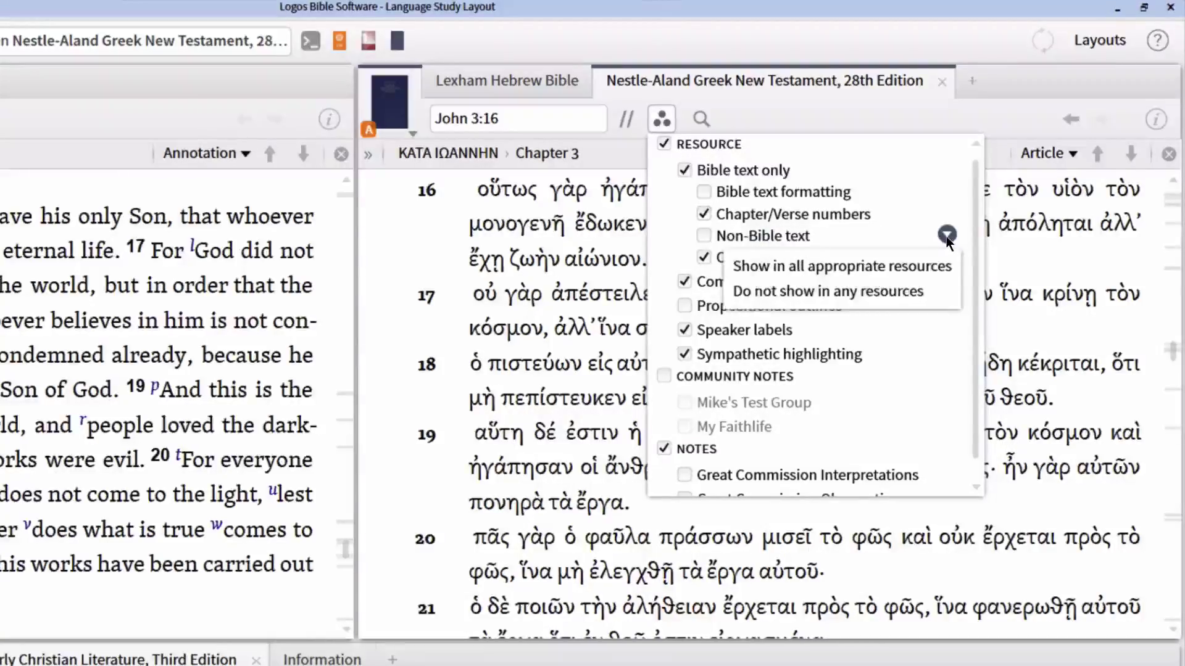
left_click(882, 290)
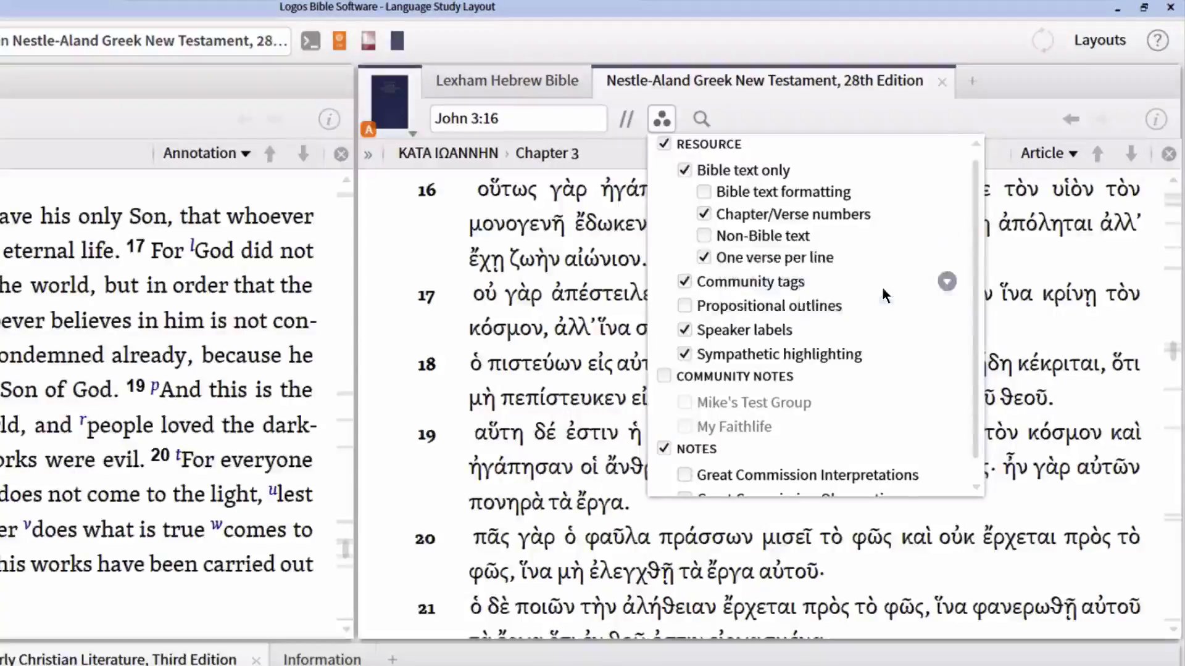
left_click(945, 255)
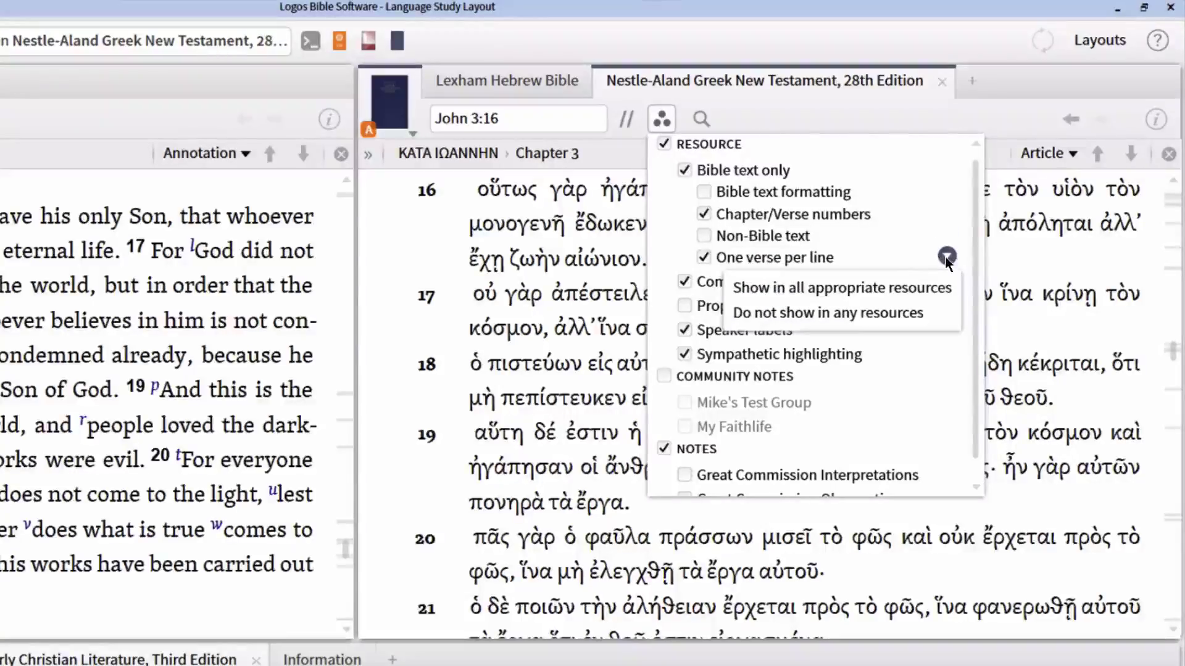
left_click(904, 285)
left_click(947, 191)
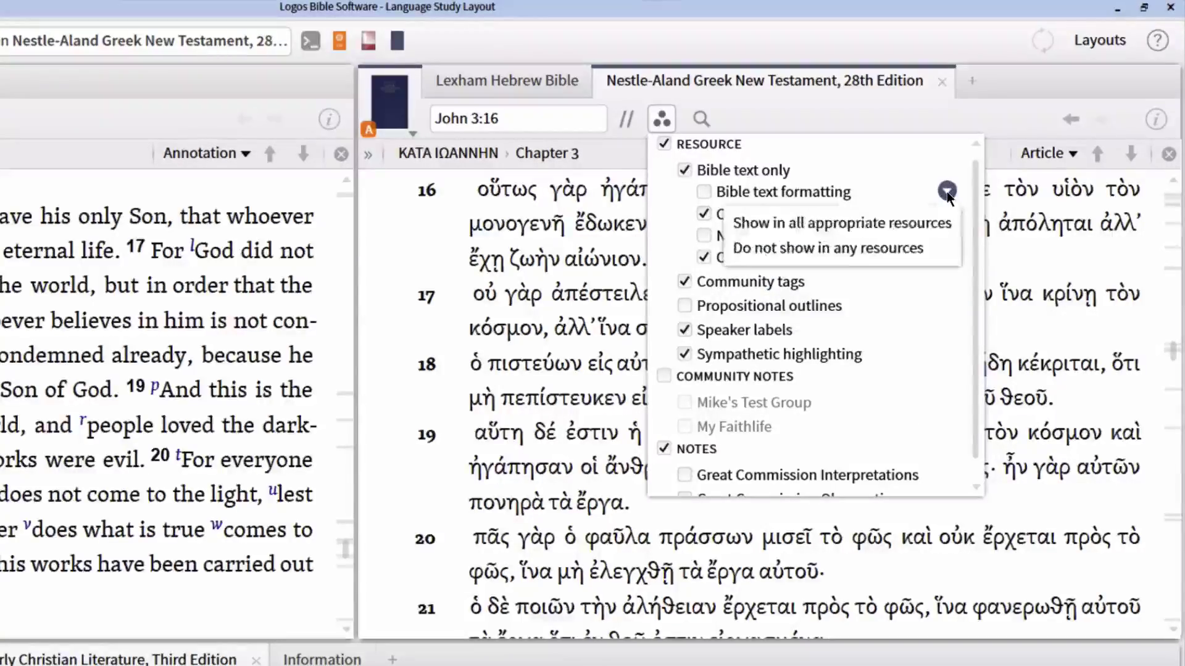
left_click(879, 242)
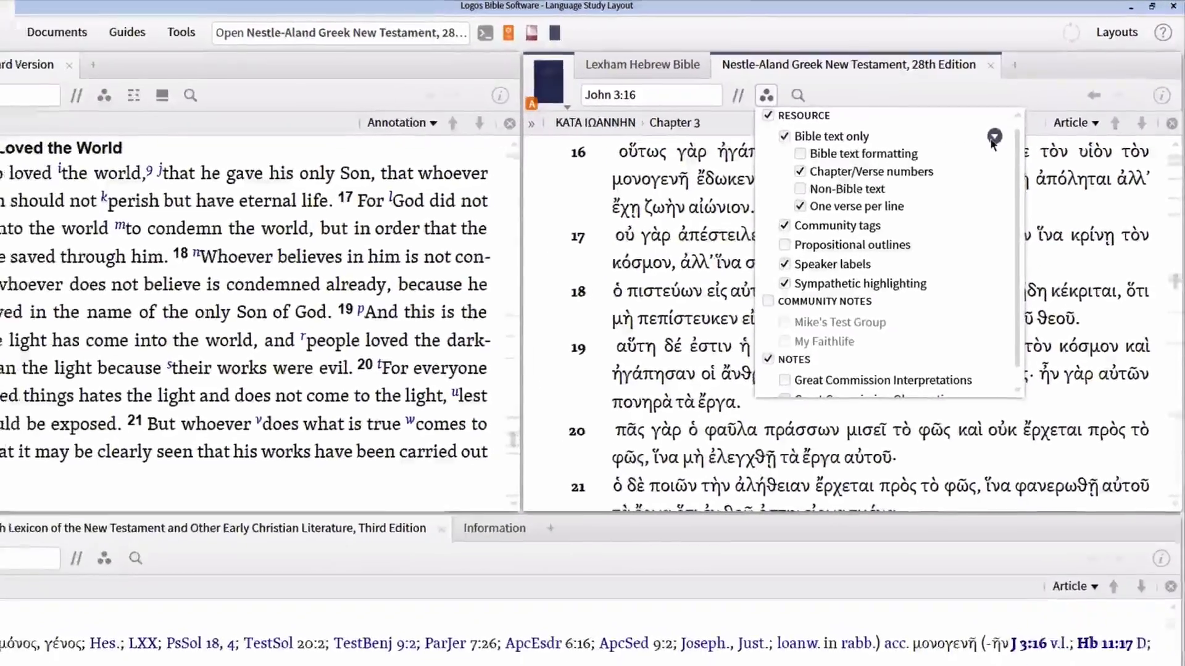
- Apply 'Bible text only' to all appropriate resources and close the visual filters
left_click(956, 163)
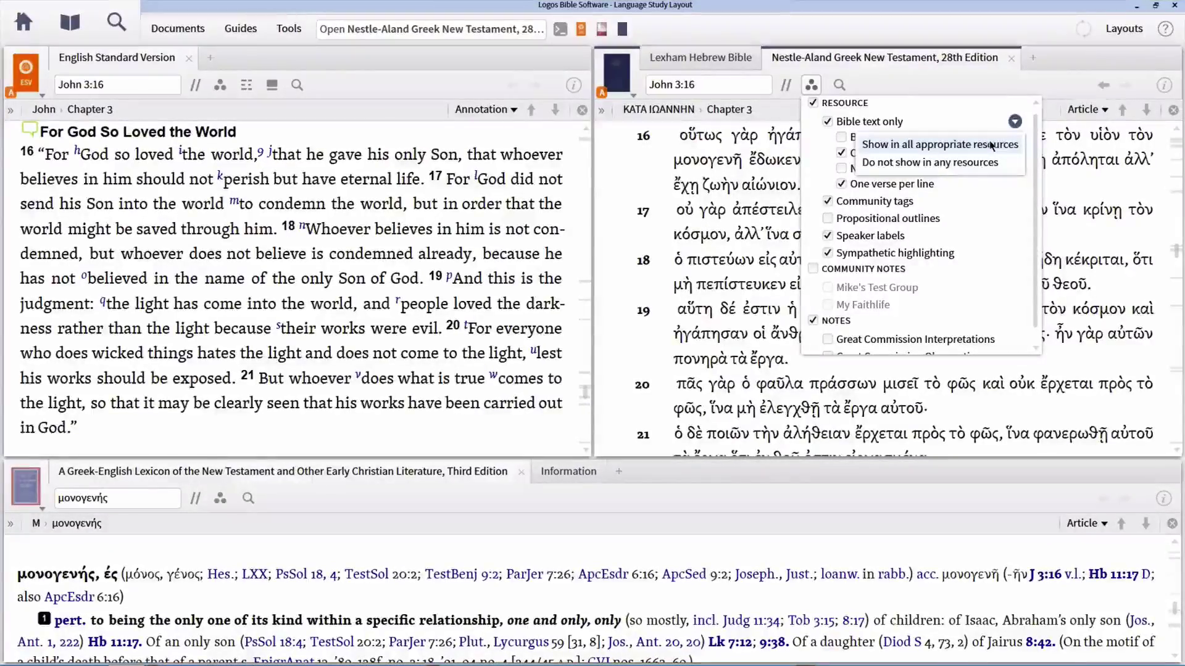
left_click(991, 146)
left_click(729, 182)
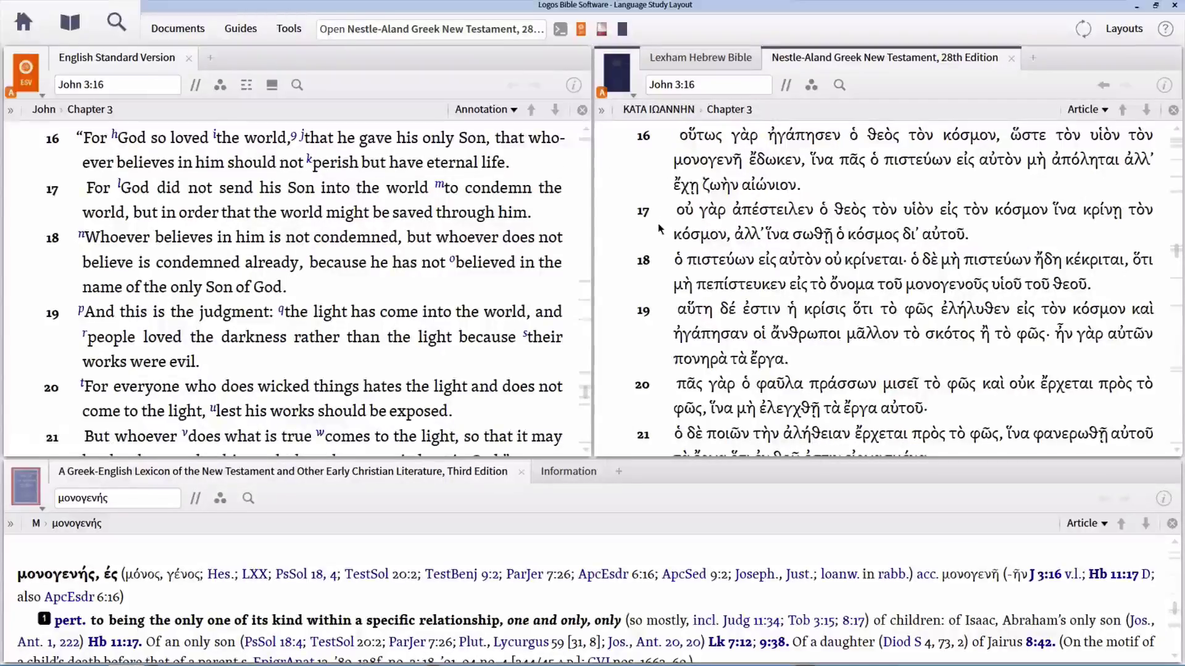
- Scroll the linked panes down to John 3:25 and open the Greek text's visual filters
scroll(660, 228, "down", 3)
scroll(661, 229, "down", 3)
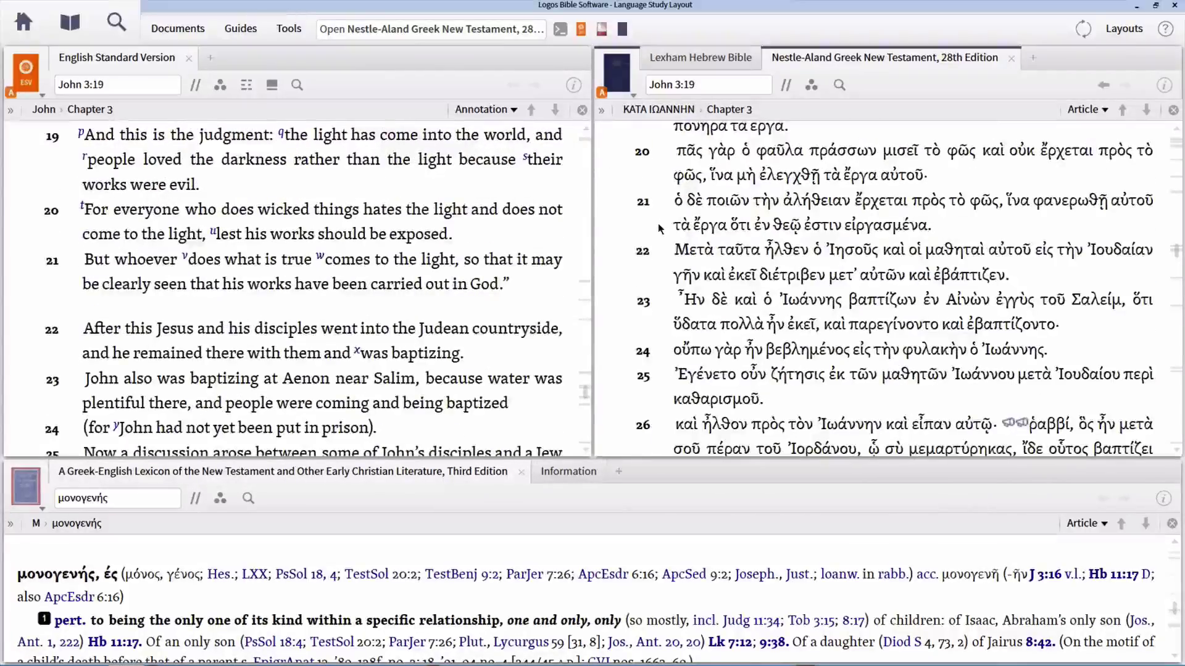
scroll(660, 228, "down", 2)
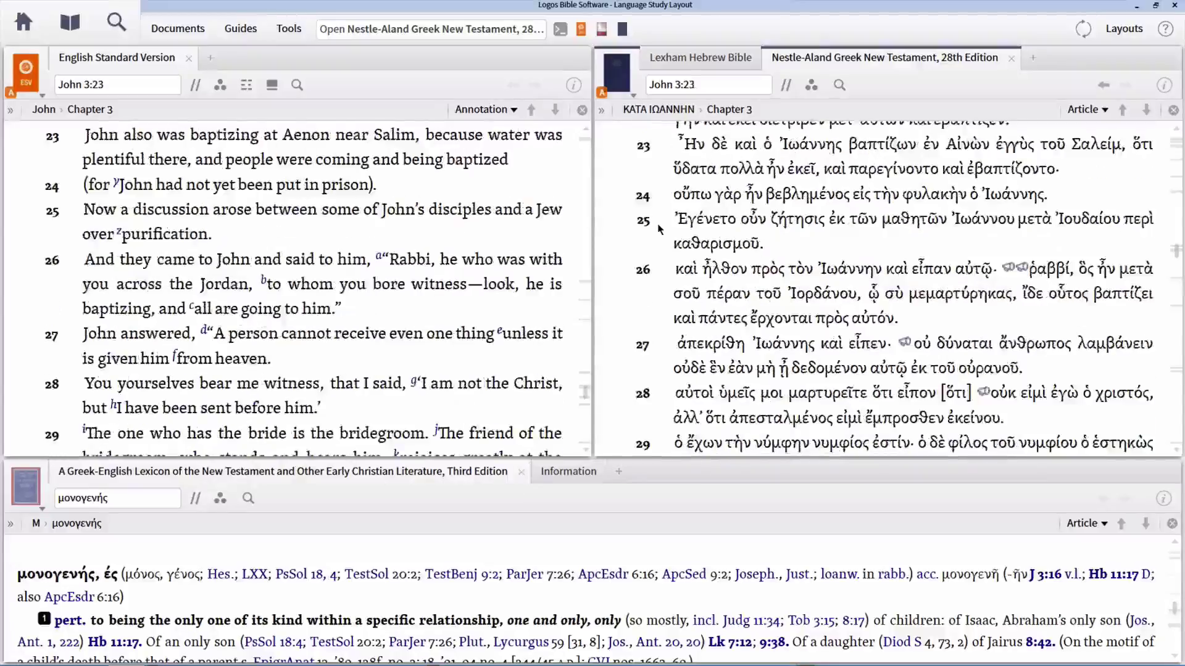
scroll(658, 229, "down", 2)
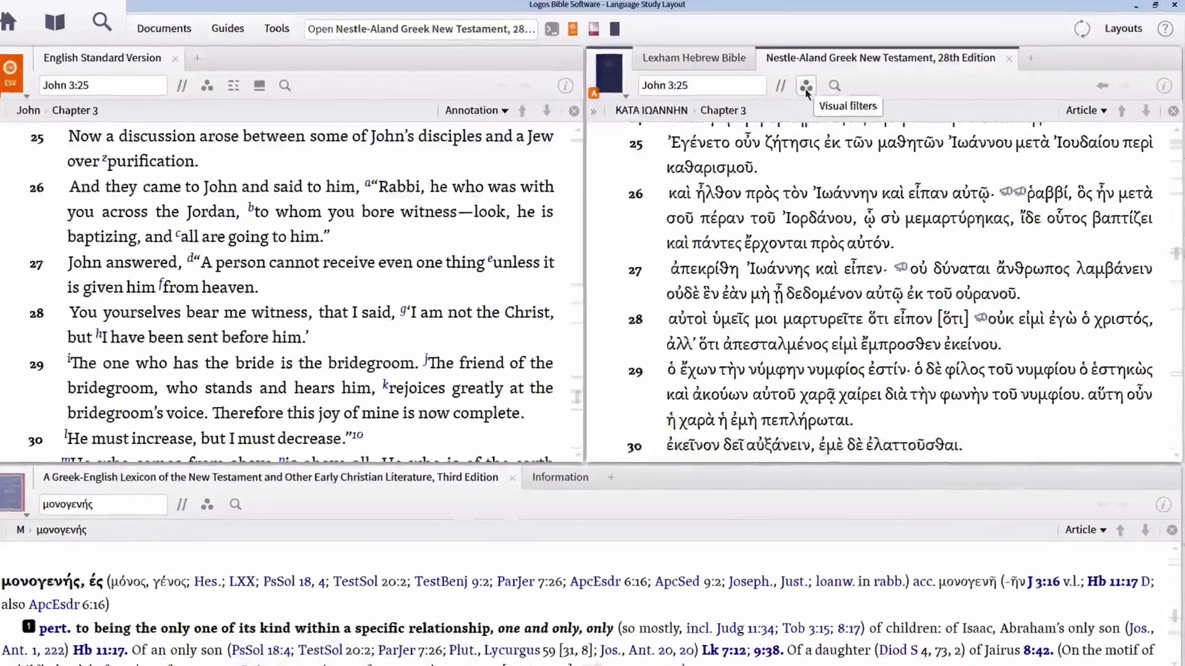
left_click(810, 90)
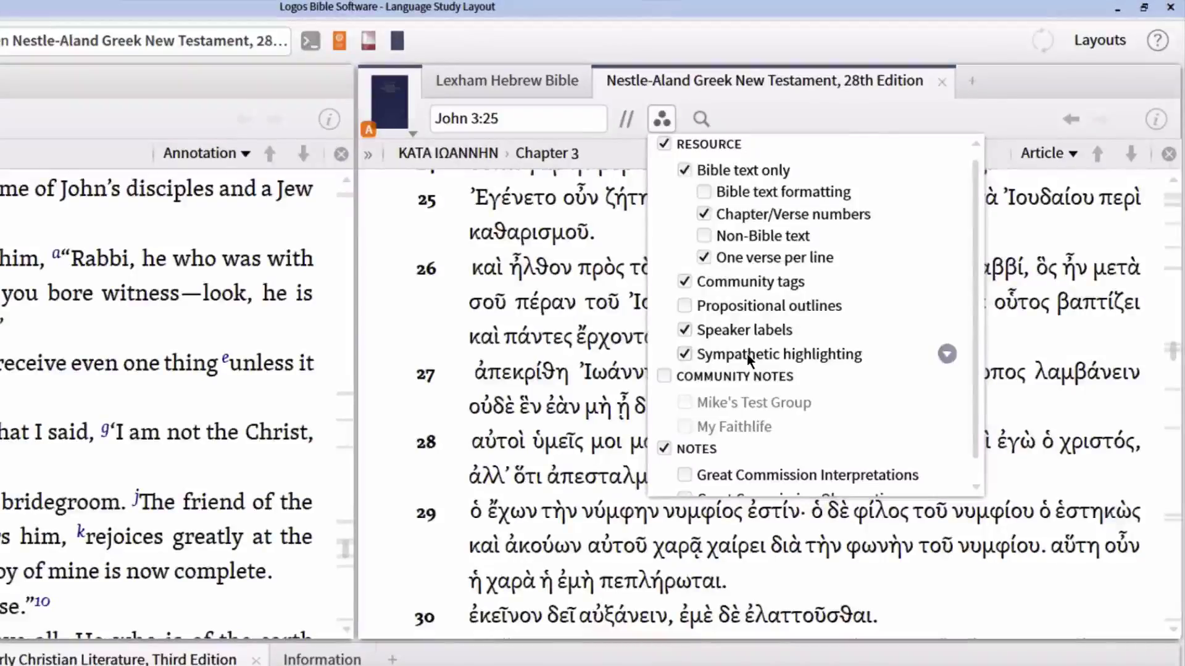
- Share sympathetic highlighting to all resources and select 'Ἐγένετο οὖν ζήτησις' in verse 25
left_click(947, 354)
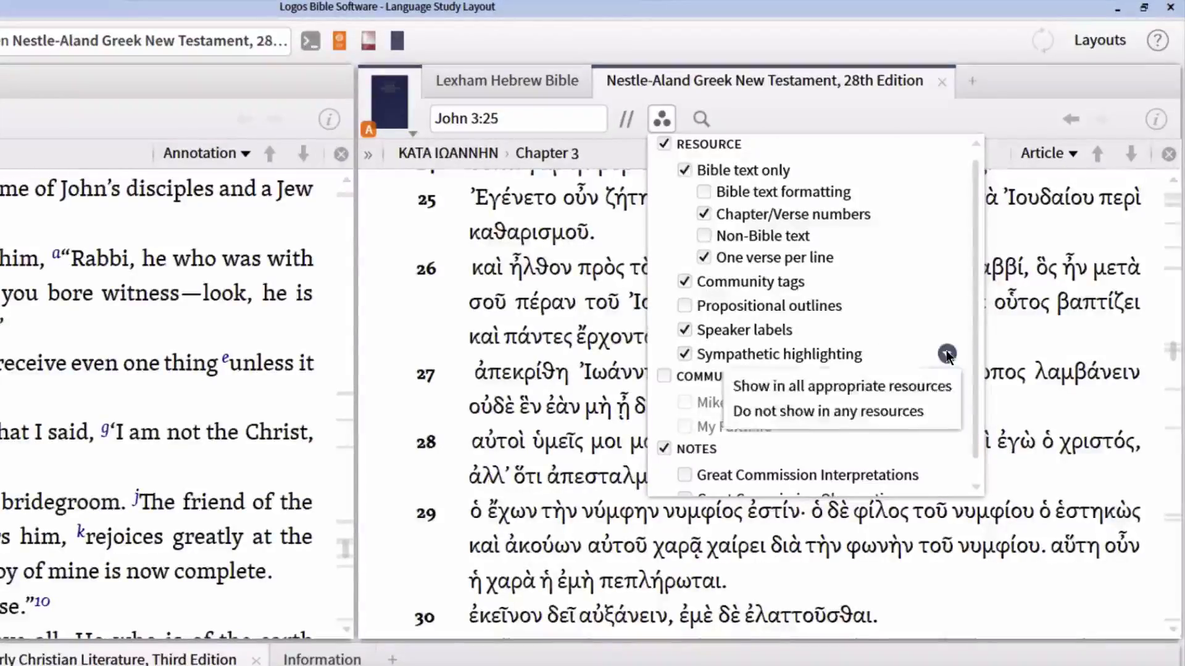
left_click(866, 386)
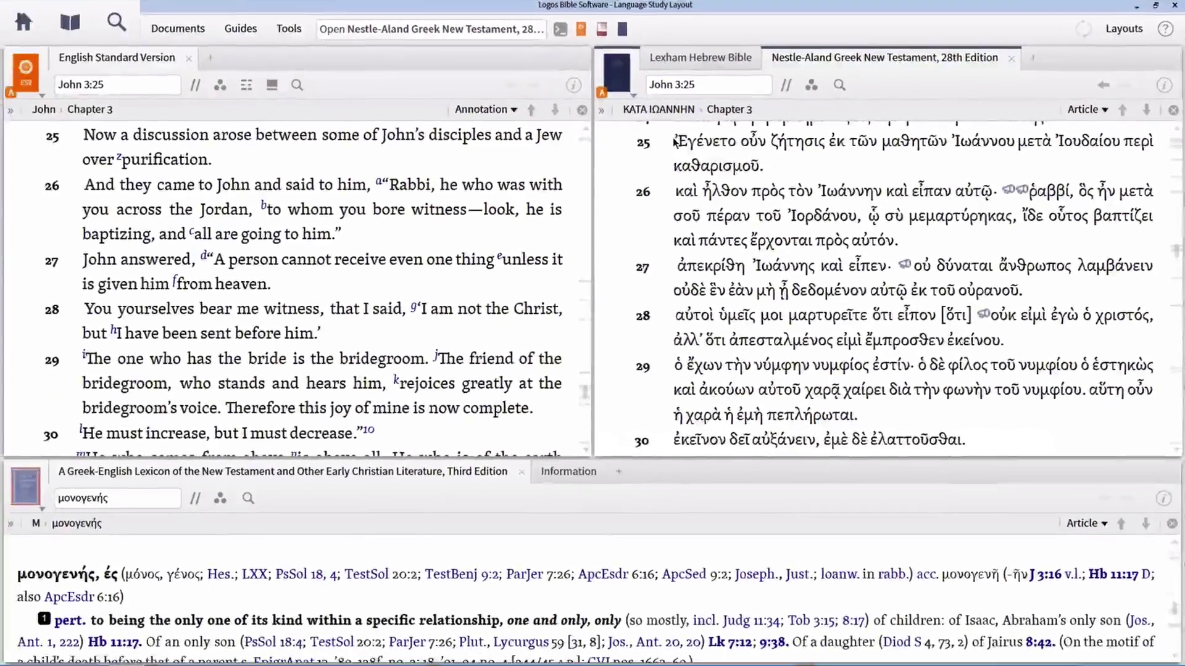
left_click_drag(674, 143, 827, 145)
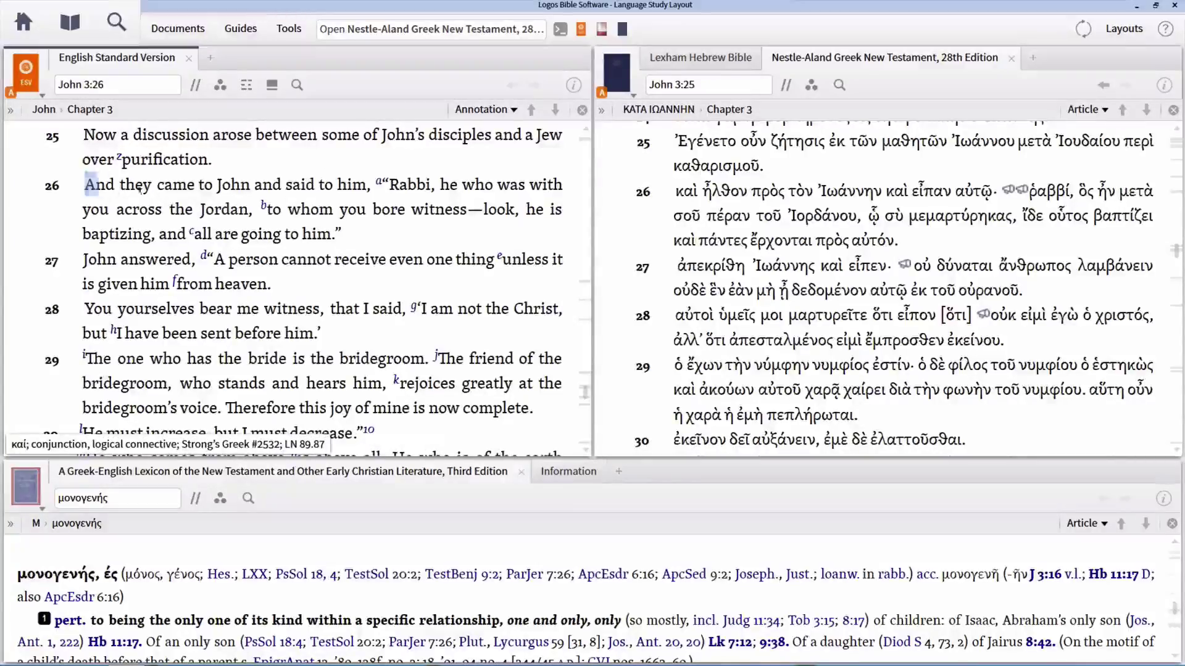
- Select 'And they came to John and said to him' in the ESV's John 3:26
left_click_drag(86, 185, 368, 187)
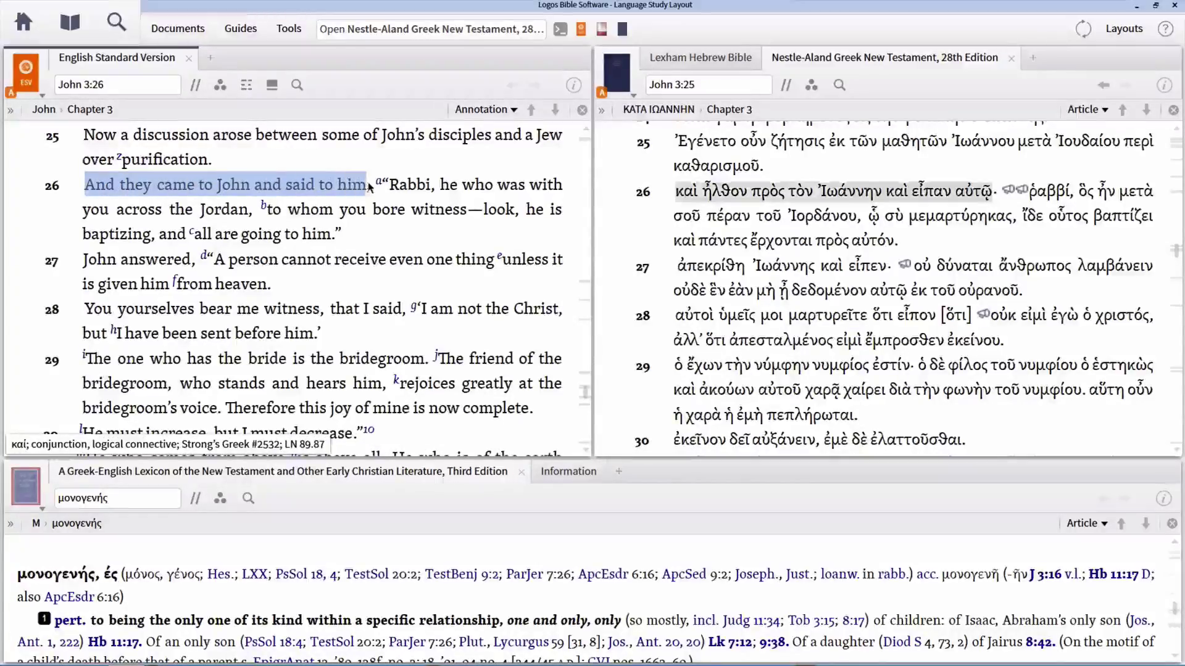